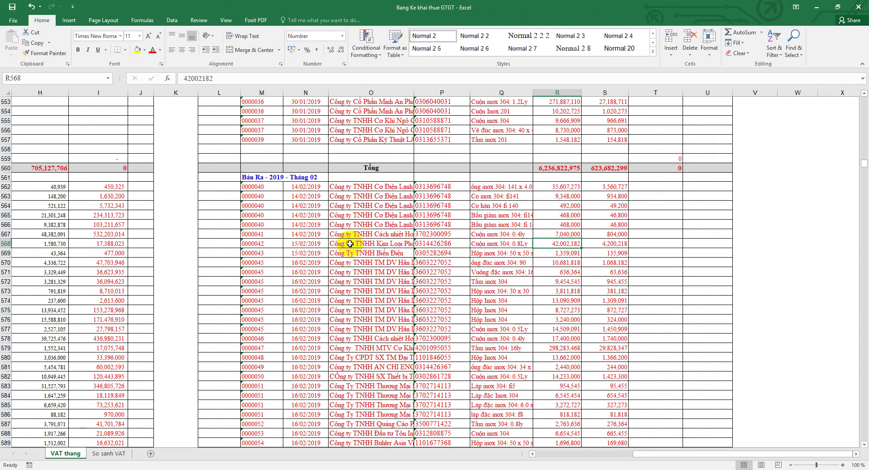
- Review the first February 2019 sales rows in the VAT thang sheet, including their item descriptions
left_click_drag(254, 186, 656, 229)
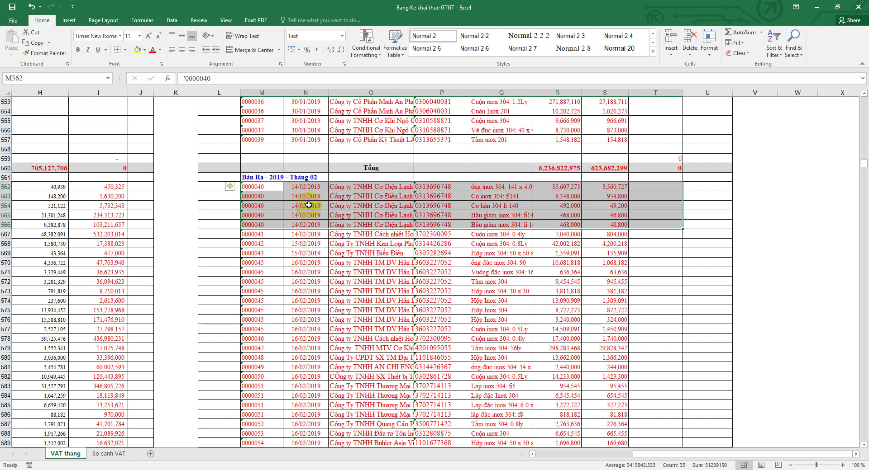
left_click_drag(481, 187, 482, 225)
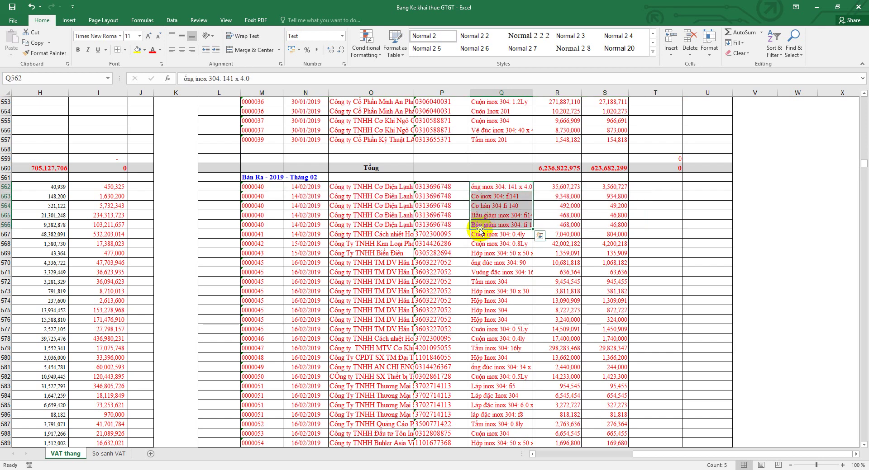
left_click_drag(262, 186, 659, 265)
- Switch to MISA SME.NET and set the sales list's period to Tháng 2
left_click(370, 466)
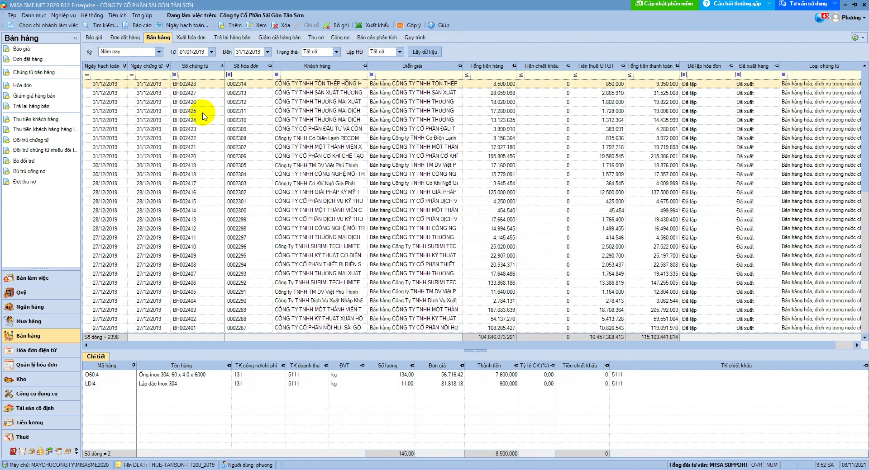
left_click(159, 51)
left_click(119, 85)
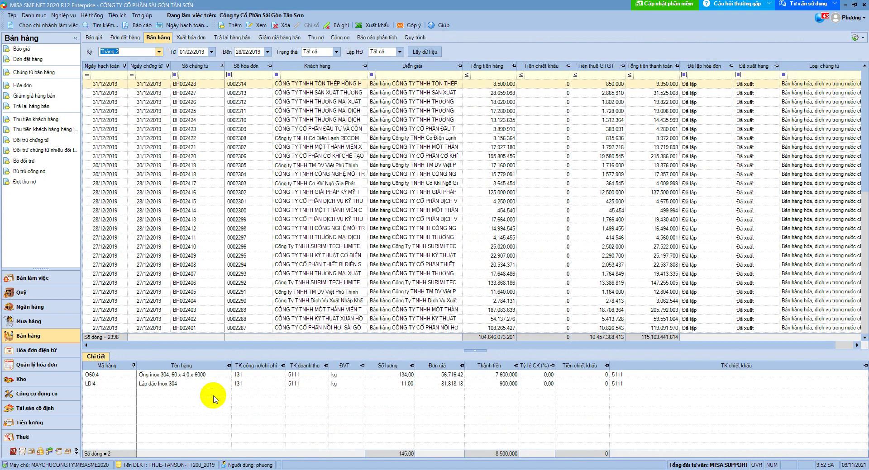
- Return to the Bang Ke khai thue GTGT workbook and check the February revenue total in cell R751
key("alt+Tab")
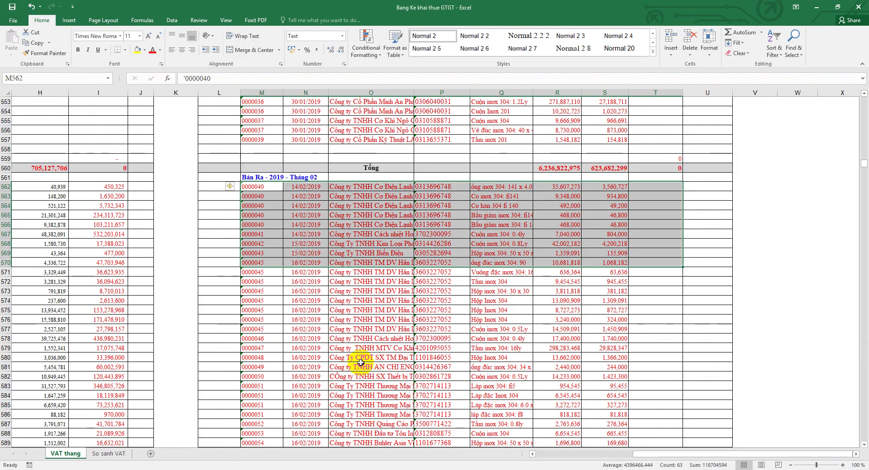
left_click_drag(864, 164, 864, 184)
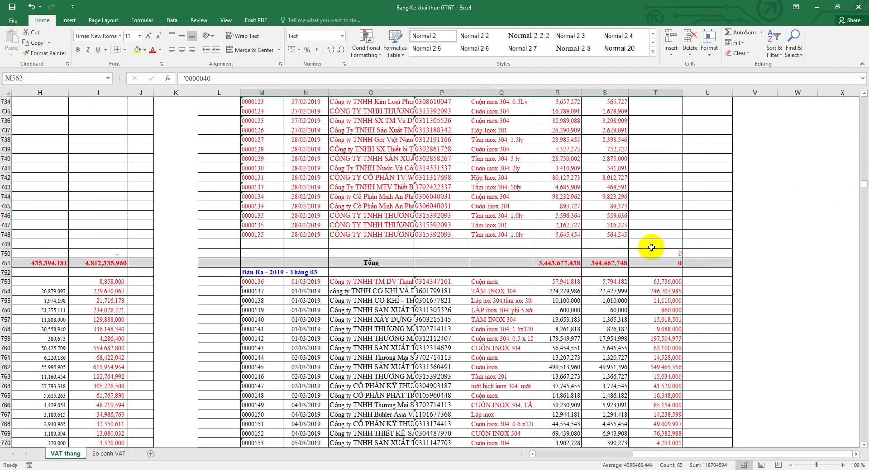
left_click(560, 264)
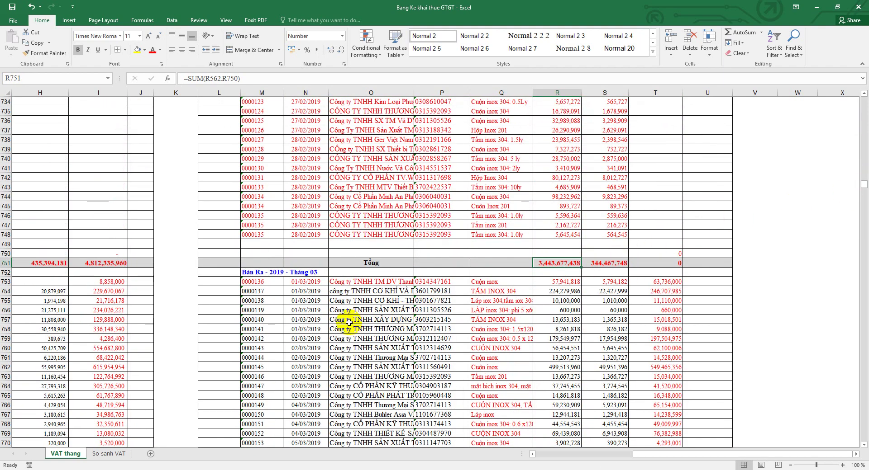
- Compare the month 2 Excel and Misa revenue and their difference in the So sanh VAT sheet
left_click(112, 454)
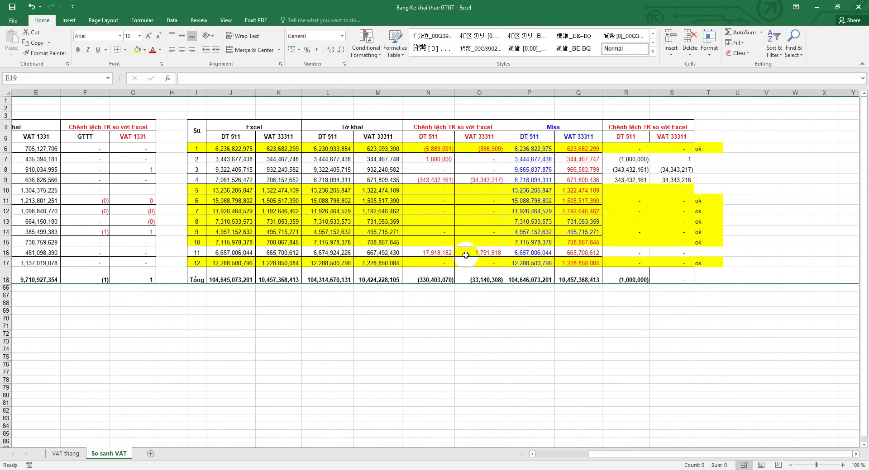
left_click_drag(533, 159, 564, 158)
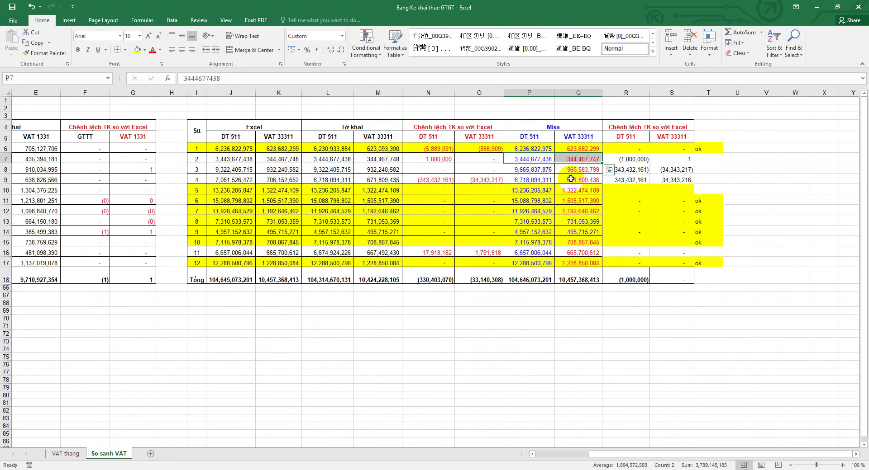
left_click(625, 160)
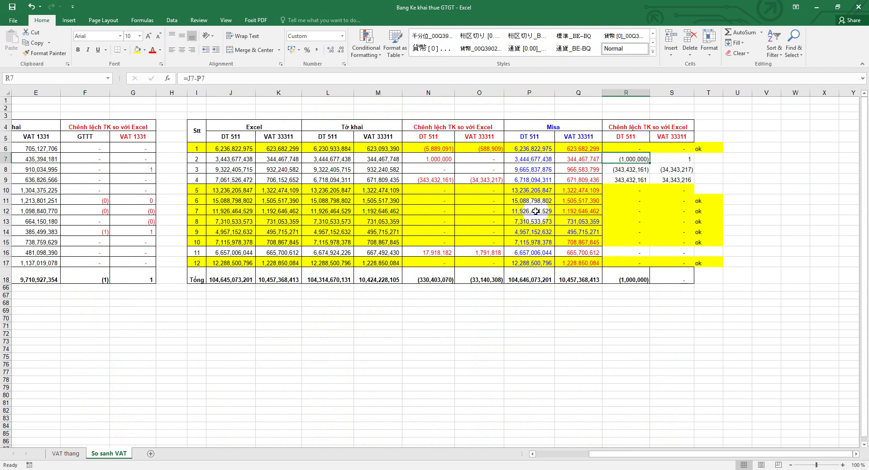
left_click(534, 159)
left_click(234, 159)
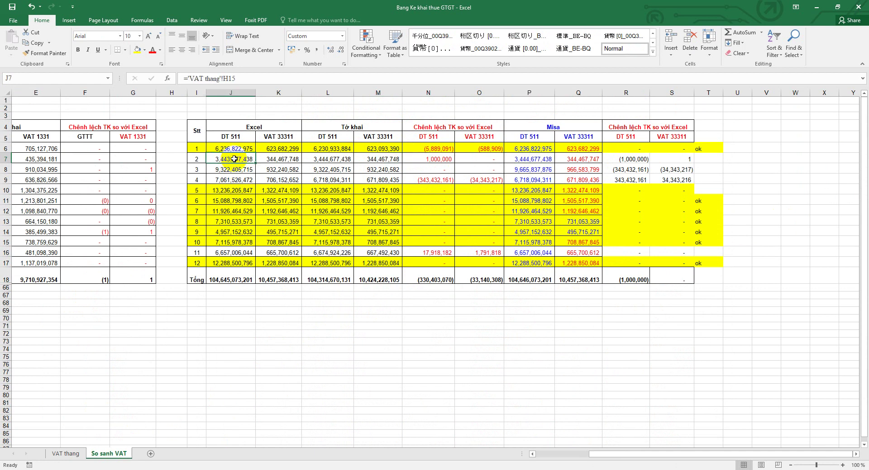
left_click(630, 161)
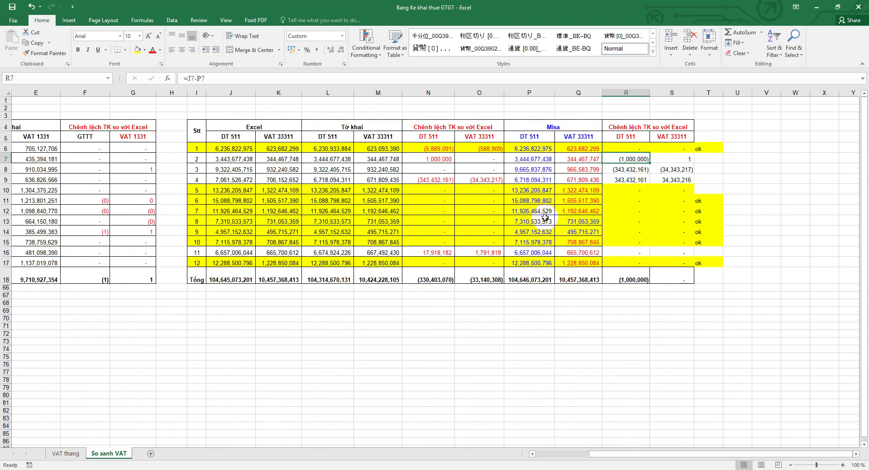
- Switch to MISA SME.NET and load the sales list for the period Tháng 2
left_click(343, 466)
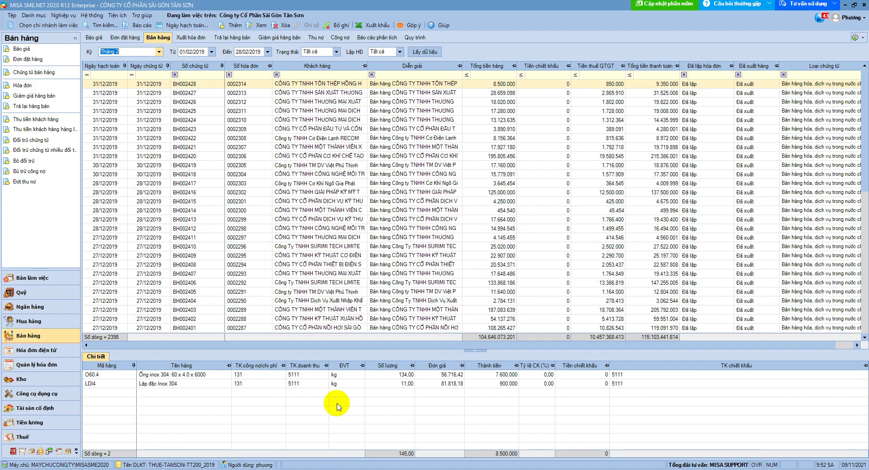
left_click(160, 53)
left_click(122, 66)
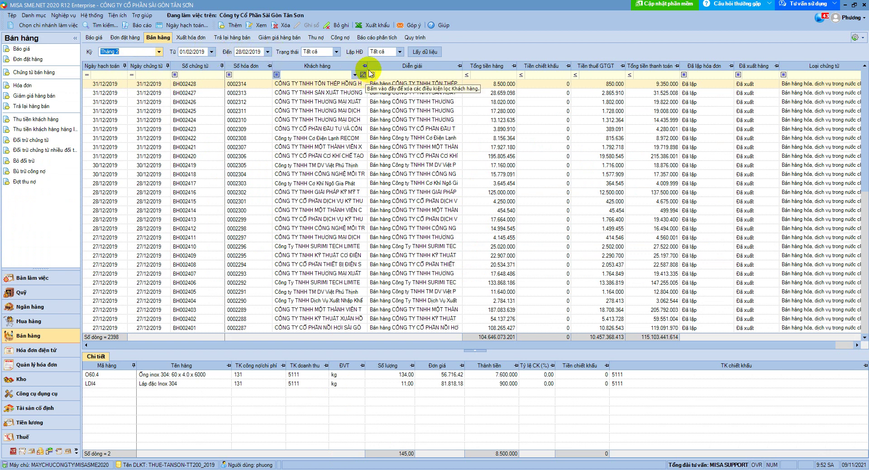
left_click(424, 52)
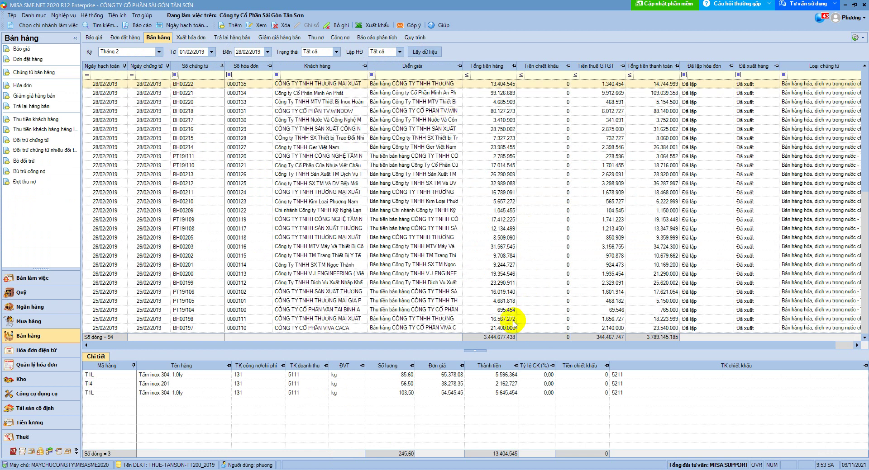
- Examine the item details of several February sales invoices, ending with the first one in the list
left_click(524, 273)
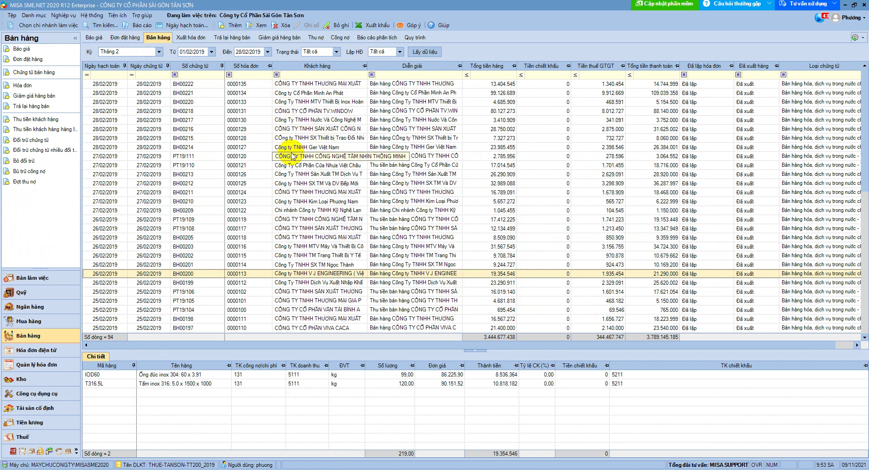
left_click(281, 84)
left_click(283, 111)
left_click(281, 85)
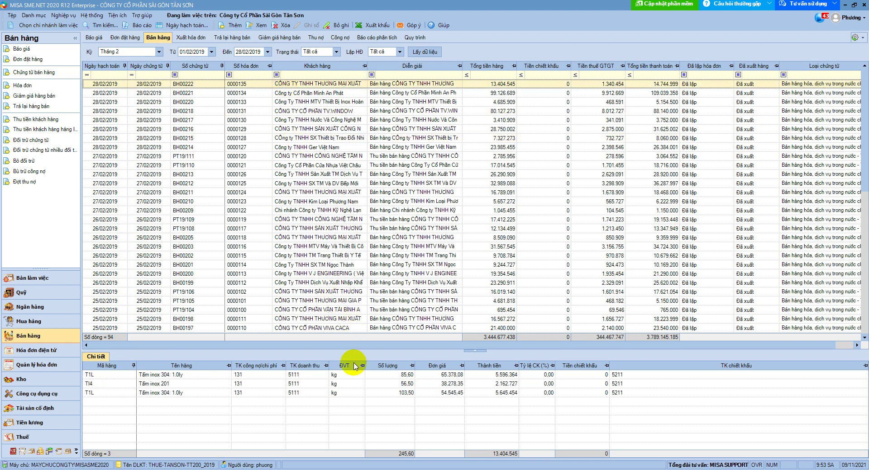
left_click(240, 93)
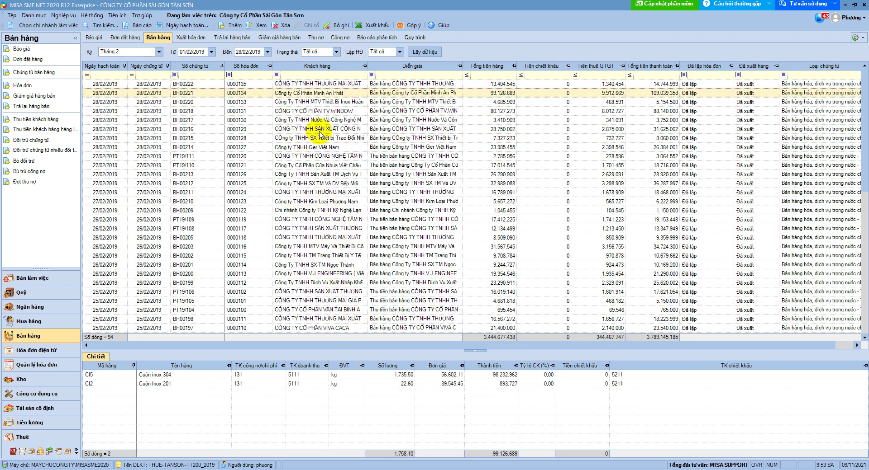
left_click(316, 111)
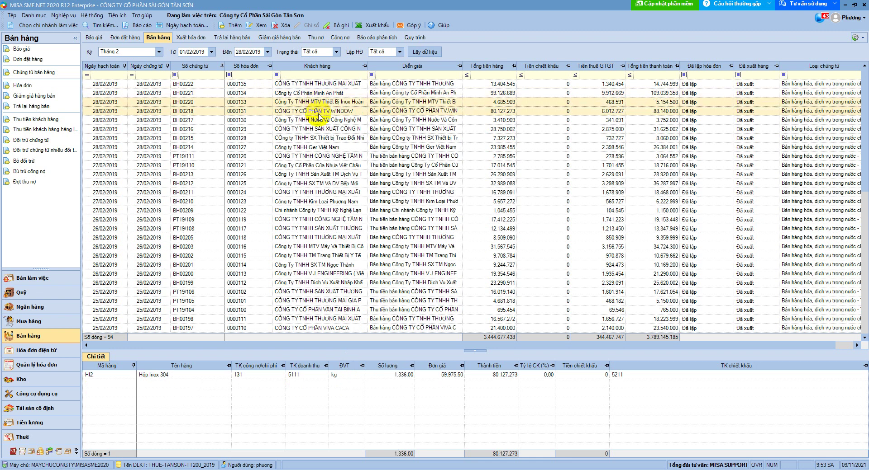
left_click(309, 84)
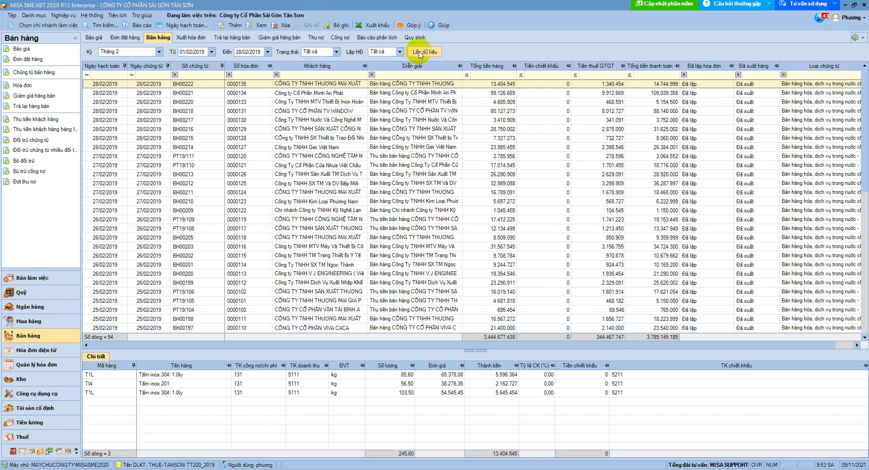
- Export the February sales list to the Desktop as the xlsx file Ban_hang and open the exported file
left_click(378, 26)
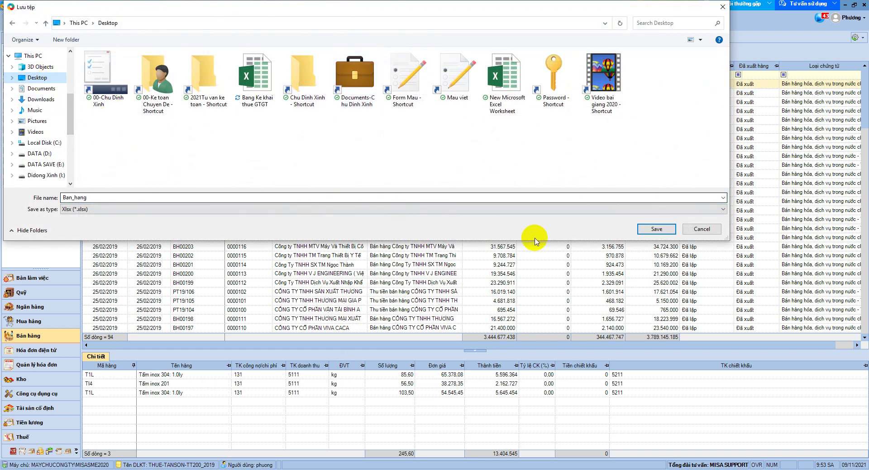
left_click(656, 230)
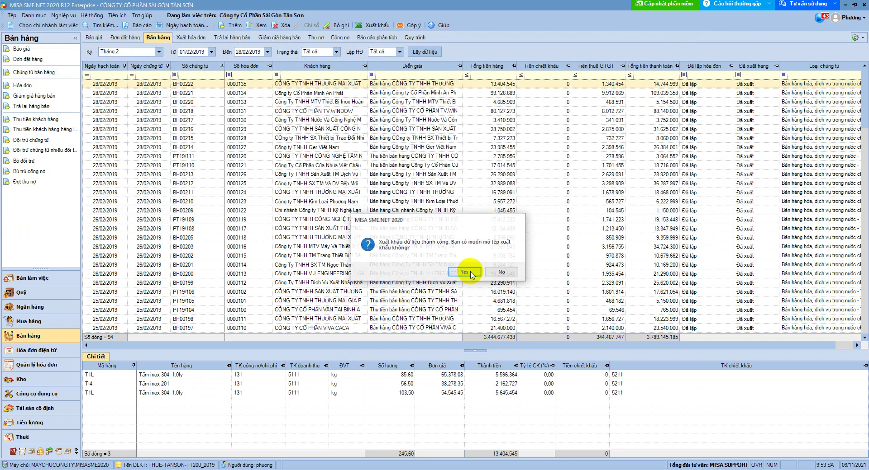
left_click(464, 272)
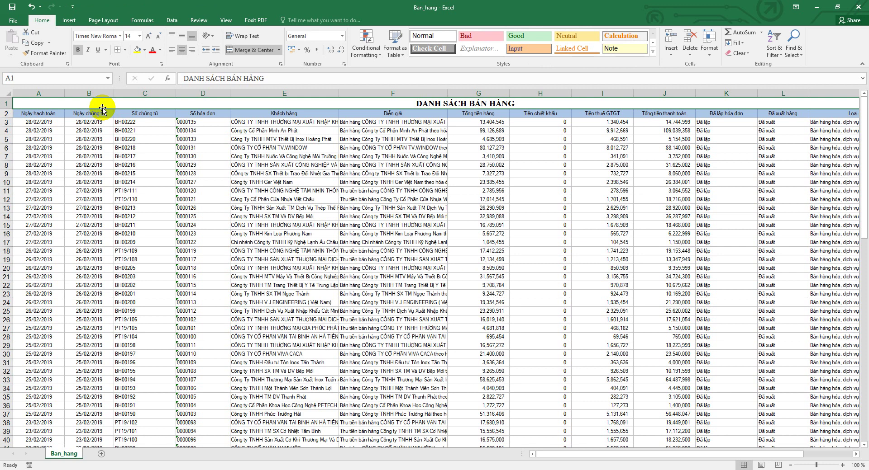
- Delete the Ngày chứng từ, Số chứng từ, Khách hàng and Diễn giải columns from the exported list
left_click_drag(86, 92, 118, 92)
right_click(136, 93)
left_click(177, 168)
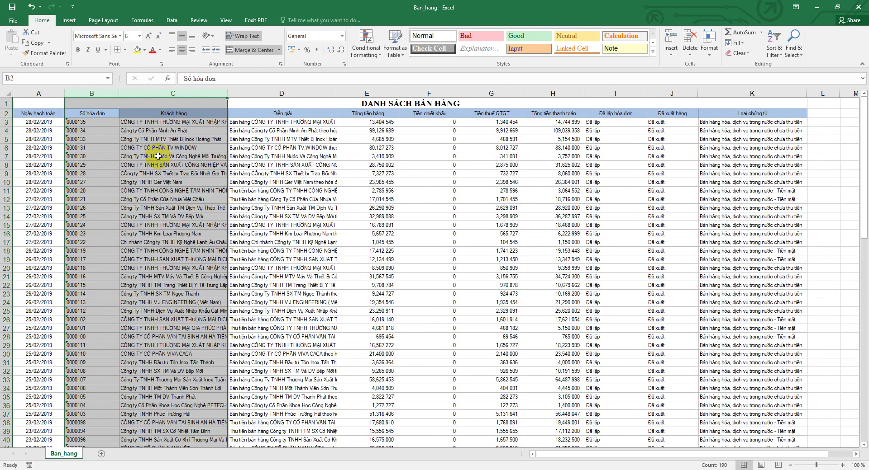
left_click_drag(203, 93, 287, 93)
right_click(290, 92)
left_click(311, 165)
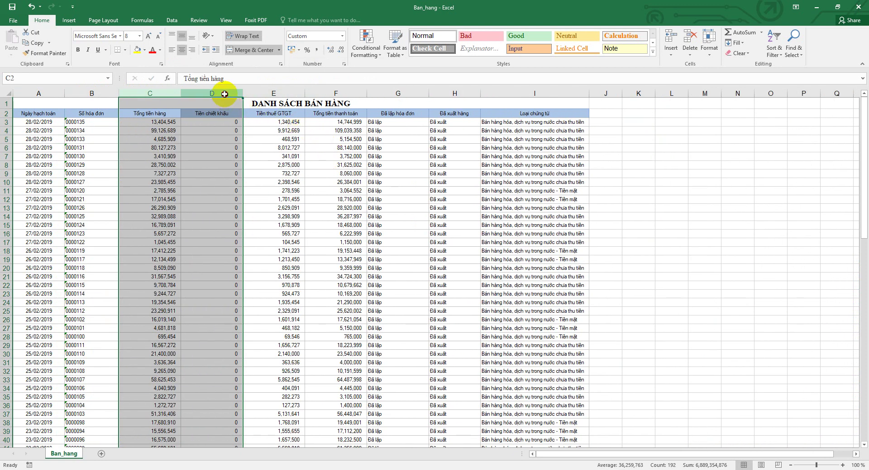
- Delete the Tiền chiết khấu column and all columns from Tổng tiền thanh toán through Loại chứng từ
left_click(224, 93)
key("ctrl+minus")
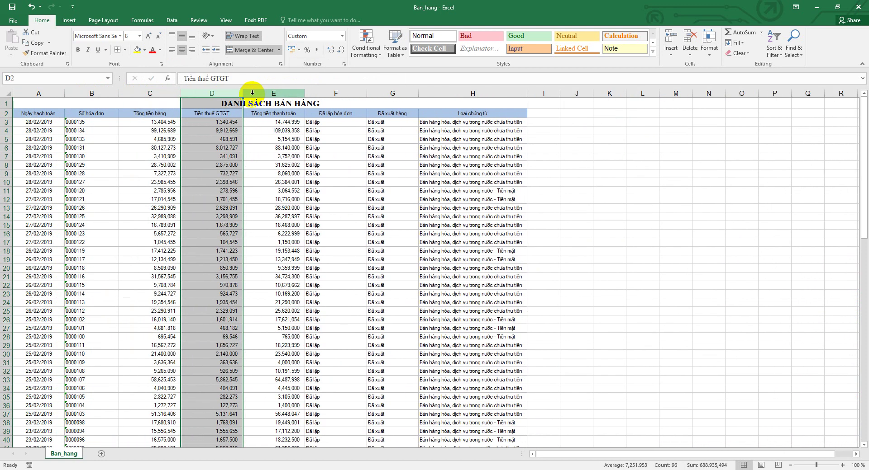
left_click_drag(271, 92, 524, 92)
key("ctrl+minus")
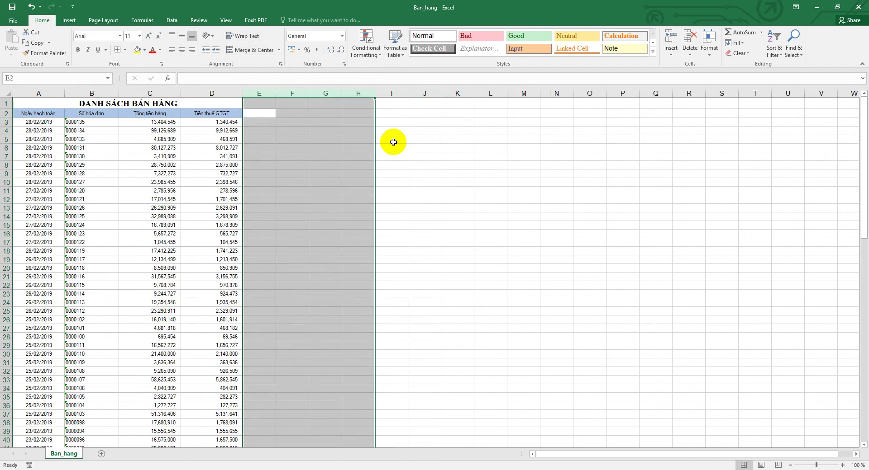
left_click(289, 148)
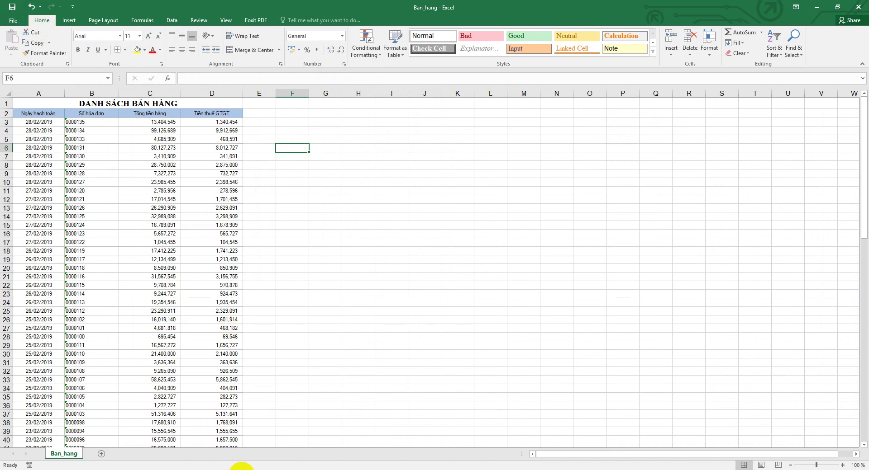
- Copy the February sales rows M562:S748 from the VAT thang sheet of Bang Ke khai thue GTGT and return to the Ban_hang workbook
left_click(243, 469)
left_click(65, 453)
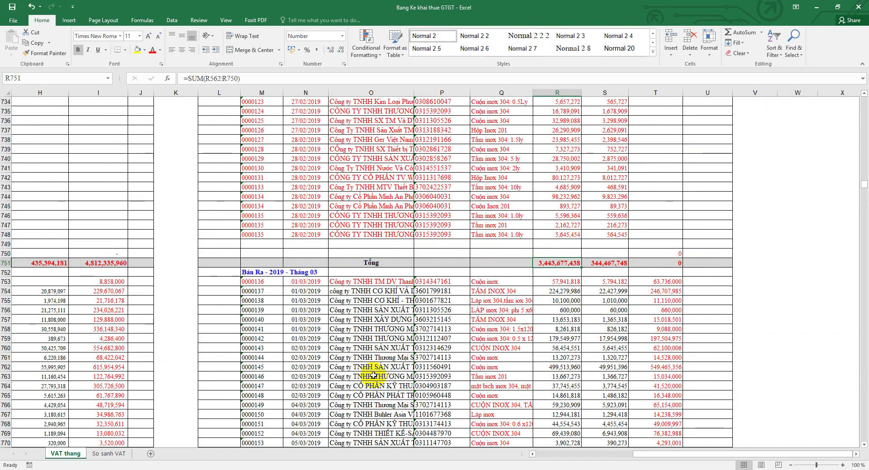
scroll(366, 335, "down", 1)
scroll(363, 333, "up", 9)
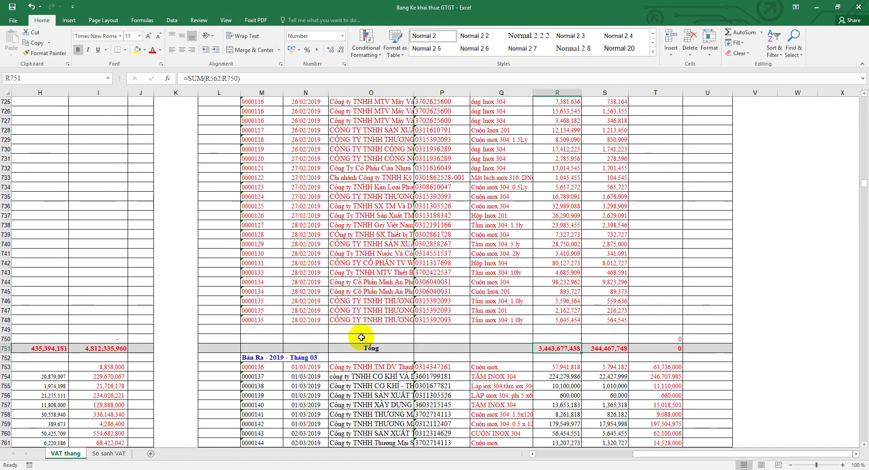
left_click_drag(863, 182, 865, 173)
left_click_drag(264, 233, 604, 433)
scroll(559, 364, "up", 20)
right_click(415, 183)
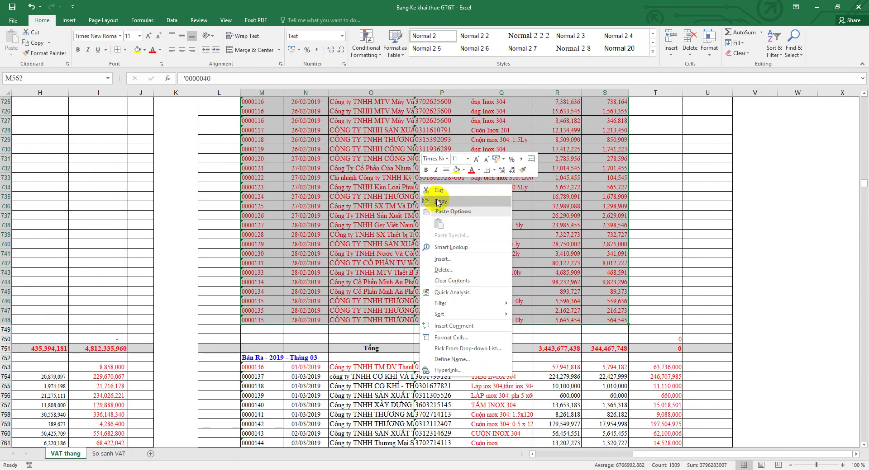
left_click(437, 199)
scroll(362, 370, "down", 7)
scroll(363, 371, "up", 3)
left_click(301, 468)
- Try to paste the copied February rows with their formatting starting at cell E3
left_click(265, 123)
right_click(265, 124)
left_click(287, 165)
right_click(365, 150)
left_click(385, 166)
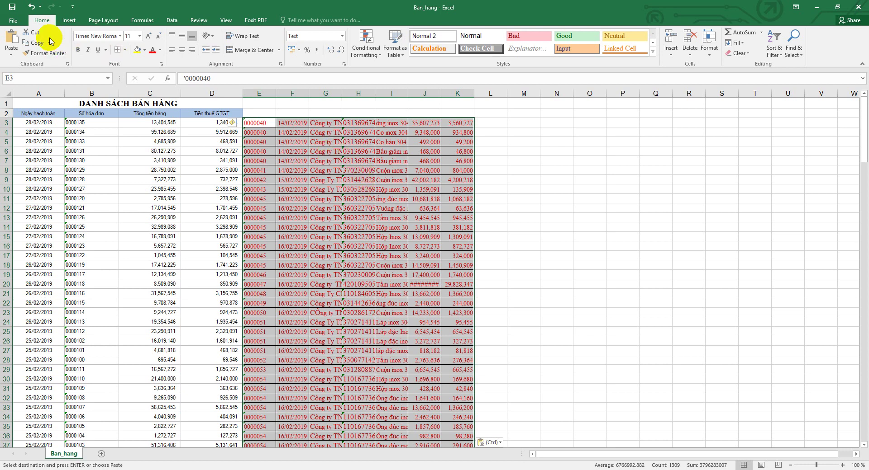
left_click(28, 6)
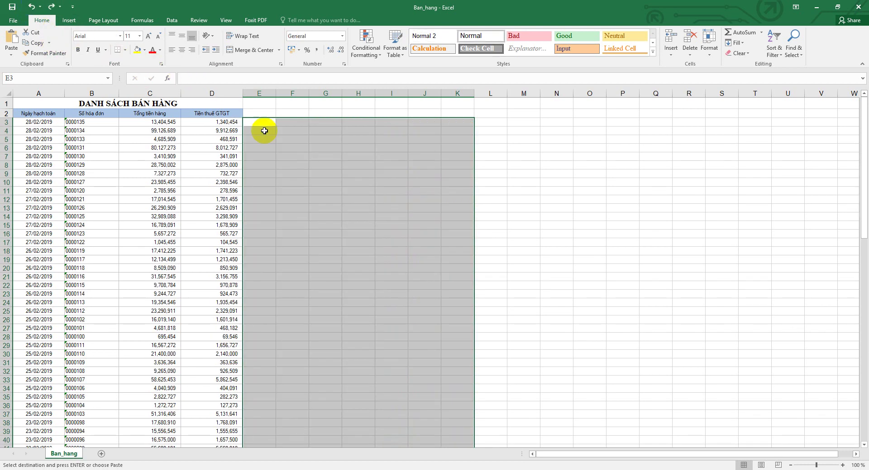
- Paste the copied February rows at cell E3 of the Ban_hang sheet, keeping the source column widths
left_click(265, 122)
right_click(264, 122)
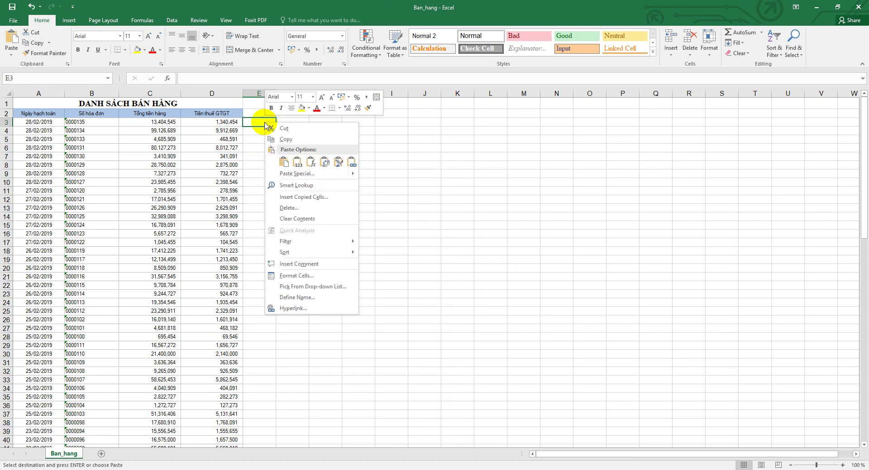
mouse_move(352, 176)
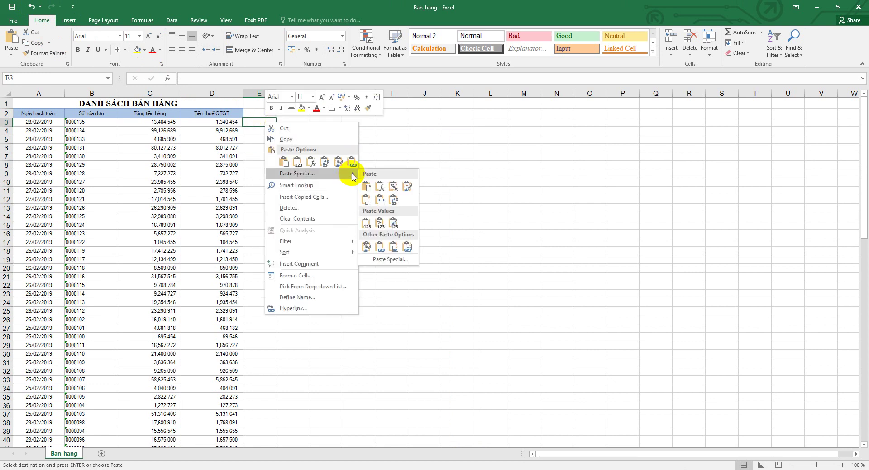
left_click(380, 202)
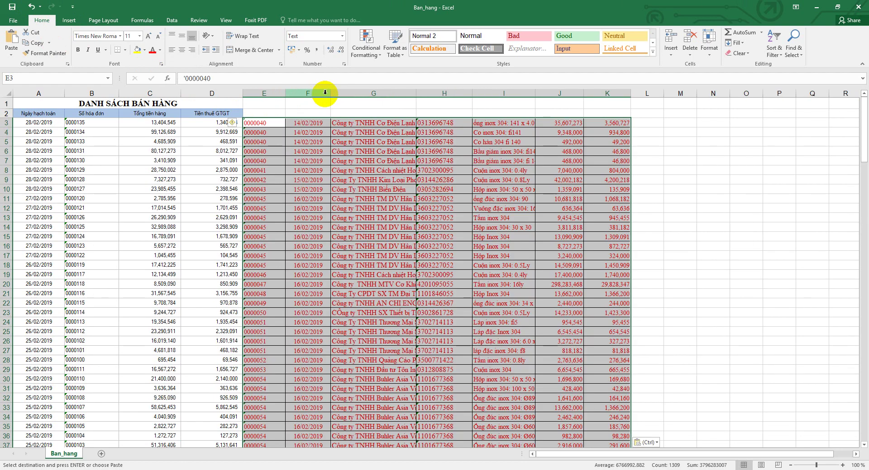
- Hide columns G through I, which hold the customer name, tax code and goods description in the pasted list
left_click(346, 95)
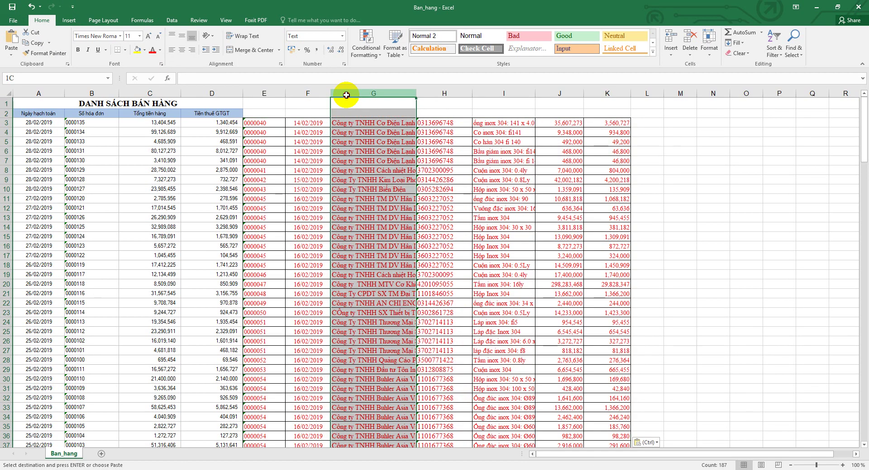
left_click_drag(416, 93, 345, 91)
right_click(368, 94)
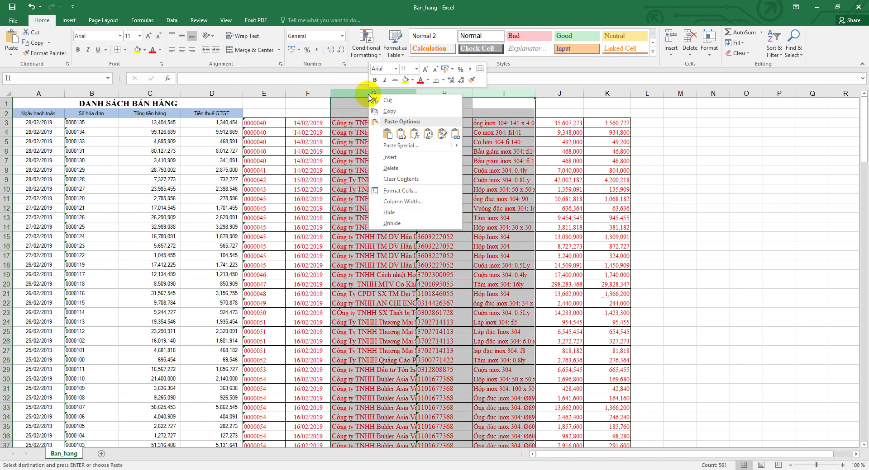
left_click(389, 213)
left_click(443, 170)
left_click(445, 123)
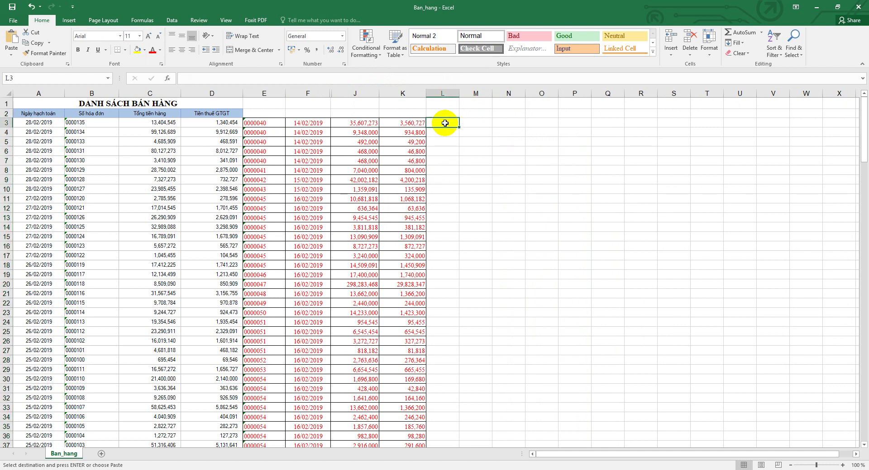
left_click_drag(262, 123, 403, 160)
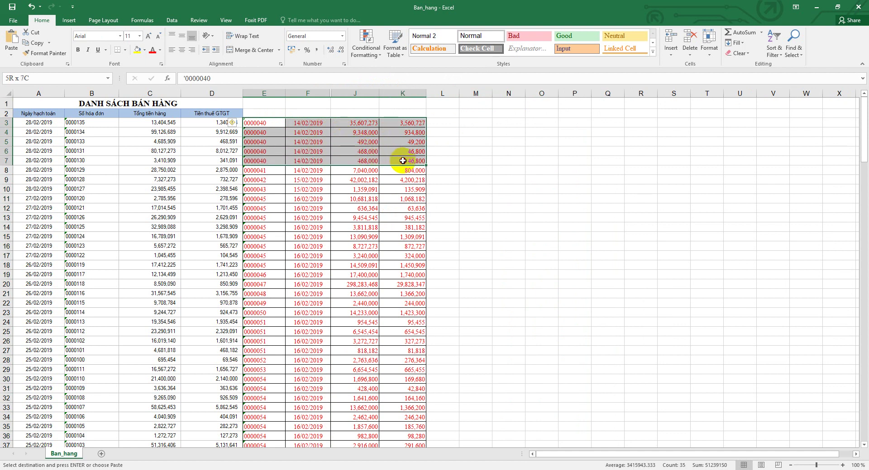
left_click_drag(403, 160, 402, 162)
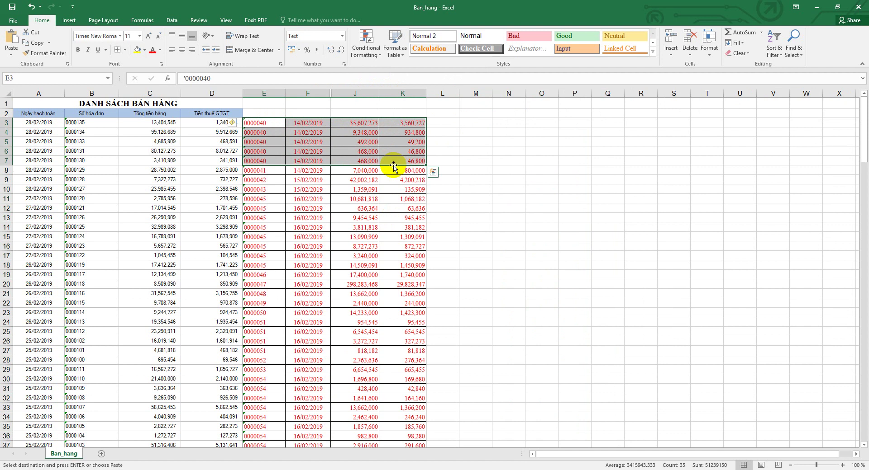
left_click_drag(43, 122, 203, 339)
left_click_drag(90, 123, 97, 293)
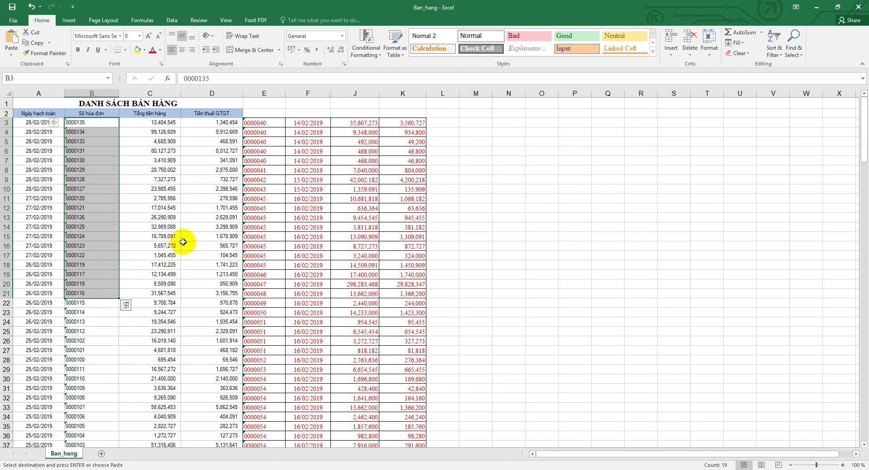
- Enter =SUMIF($E$3:$E$189,E3,$J$3:$J$189) in cell L3 to total the pasted revenue per invoice number
left_click(445, 121)
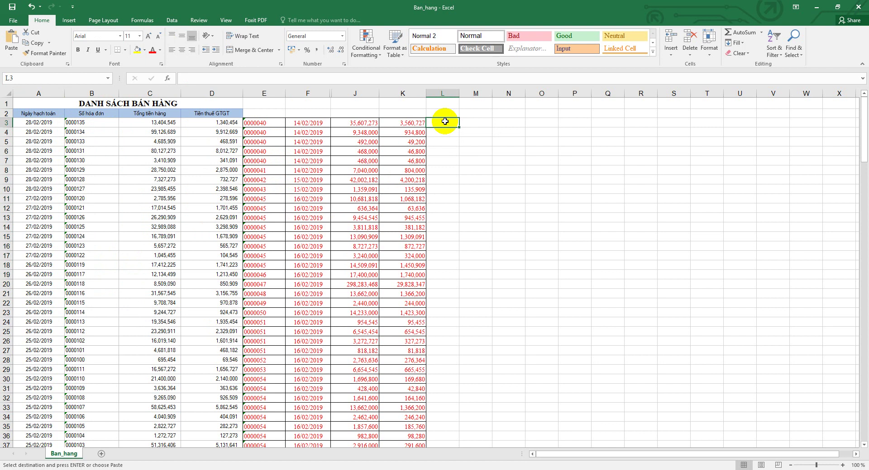
type("=")
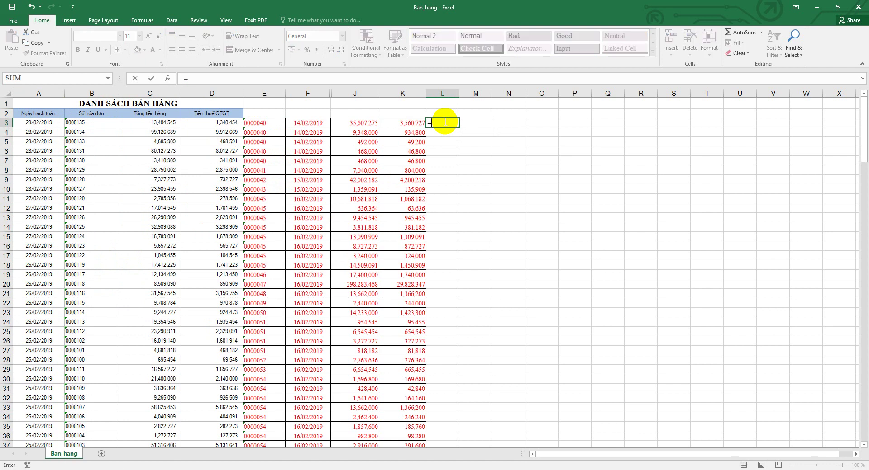
type("sum")
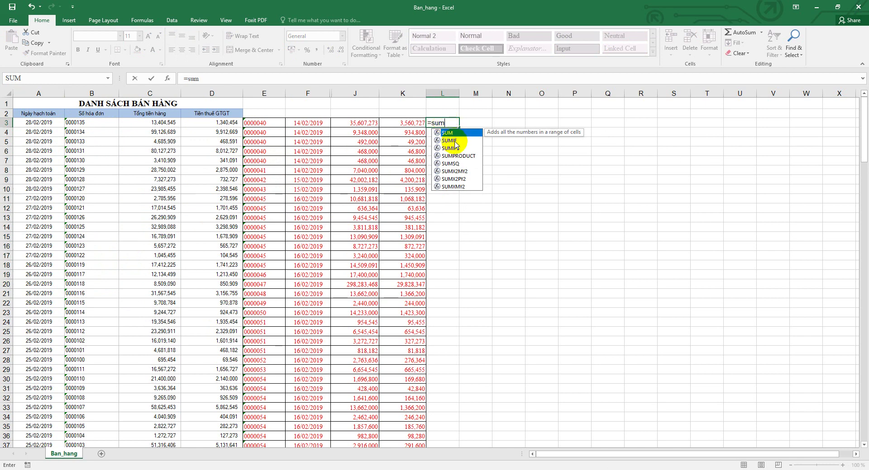
double_click(452, 141)
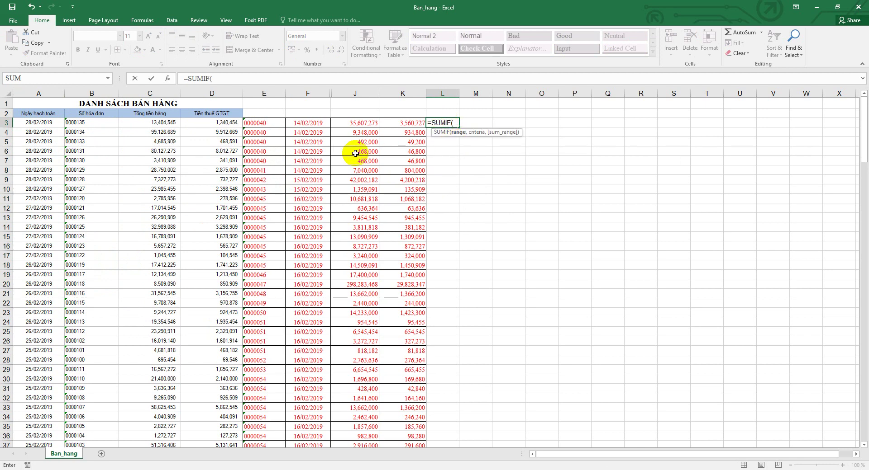
left_click_drag(272, 123, 263, 432)
key("F4")
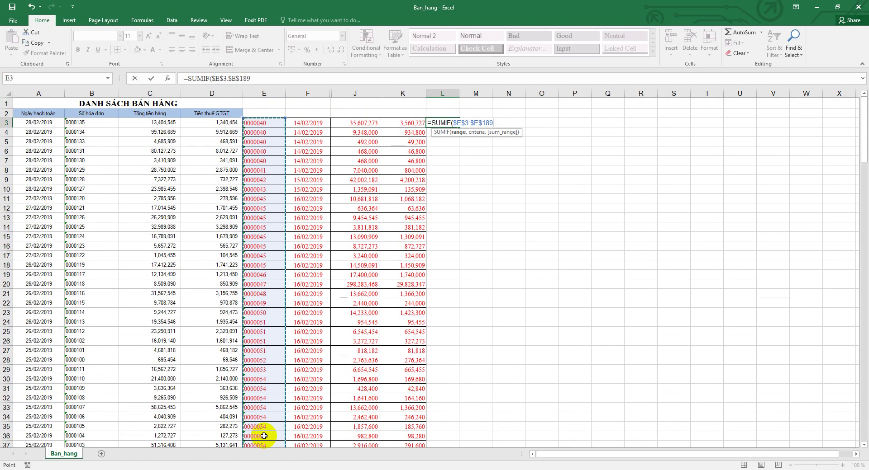
type(",")
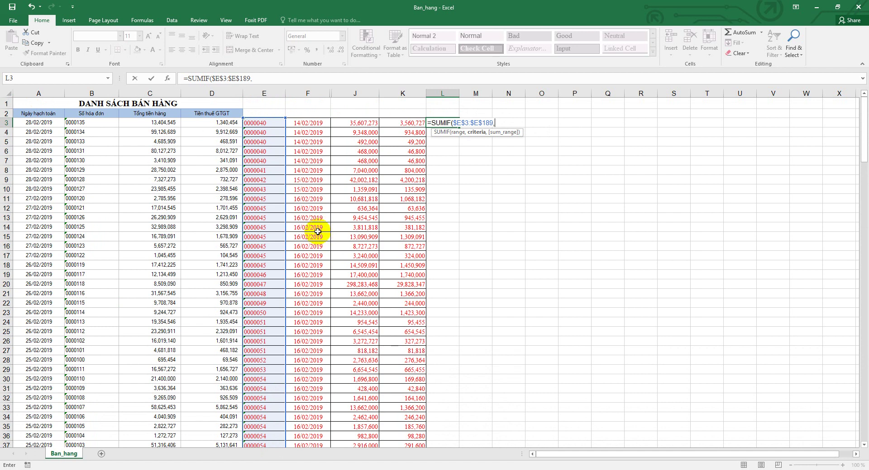
left_click(268, 126)
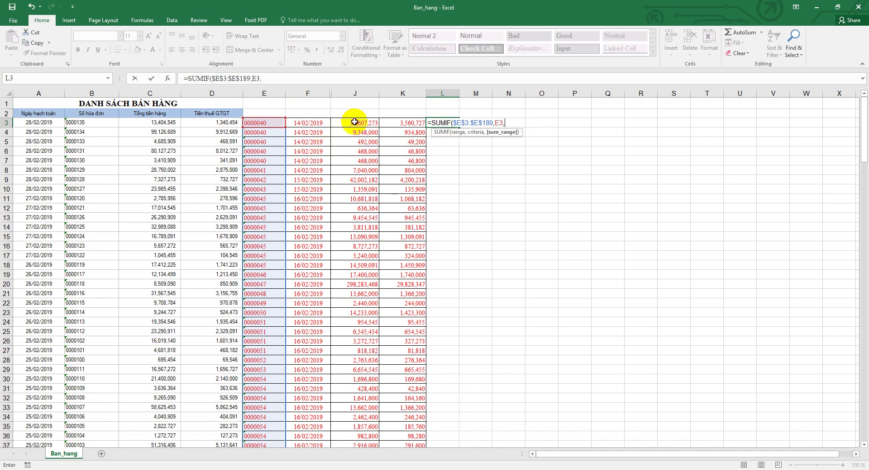
left_click_drag(355, 122, 356, 421)
key("Return")
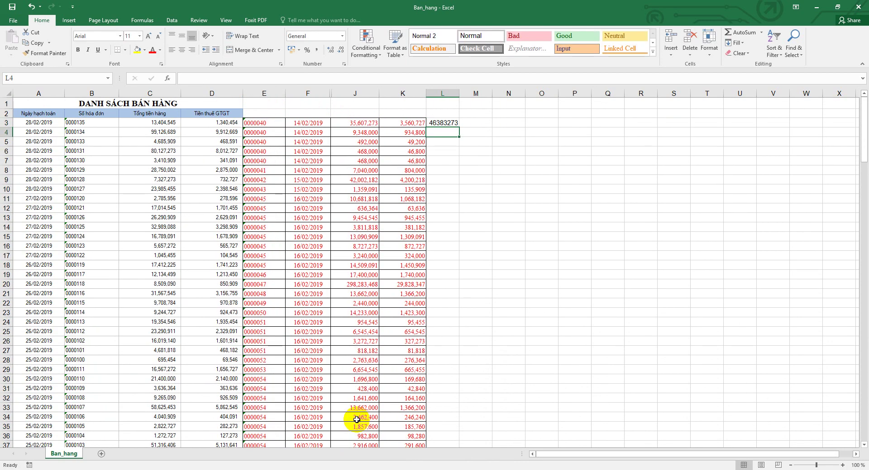
- Format column L with thousands separators and no decimals, and fill the SUMIF formula down from L3 along the pasted list
left_click(443, 122)
left_click(442, 93)
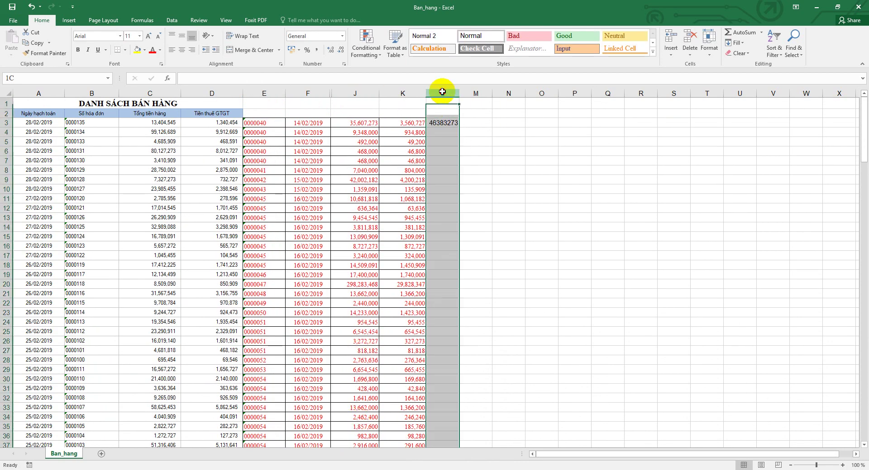
left_click(316, 50)
left_click(340, 50)
left_click(340, 50)
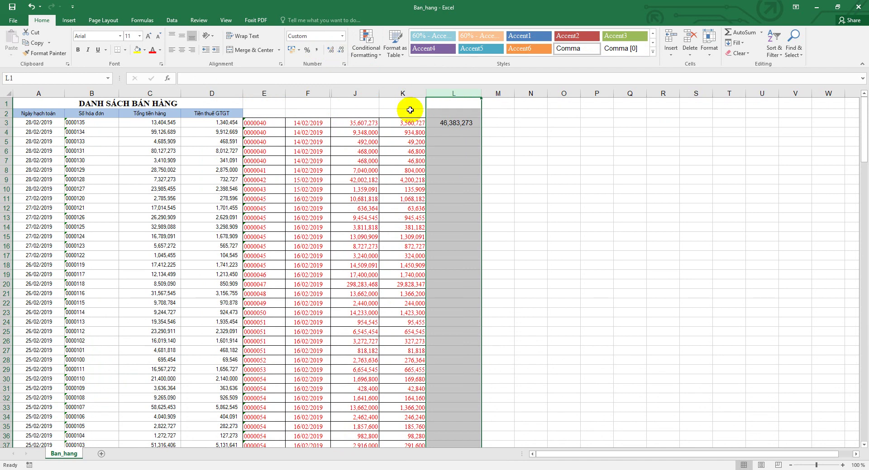
left_click(461, 128)
double_click(480, 127)
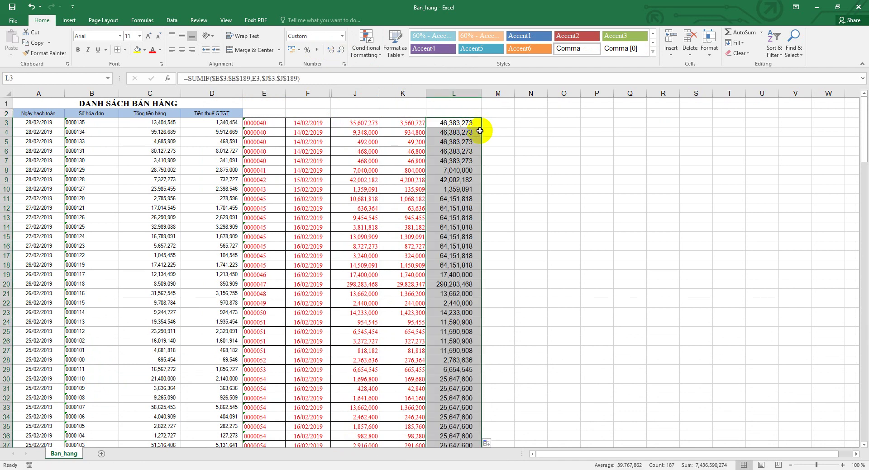
left_click_drag(263, 125, 279, 157)
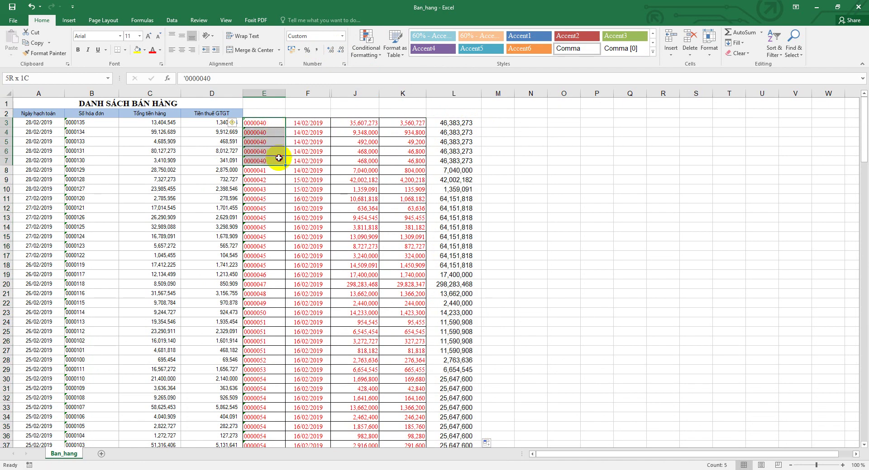
left_click_drag(450, 122, 453, 160)
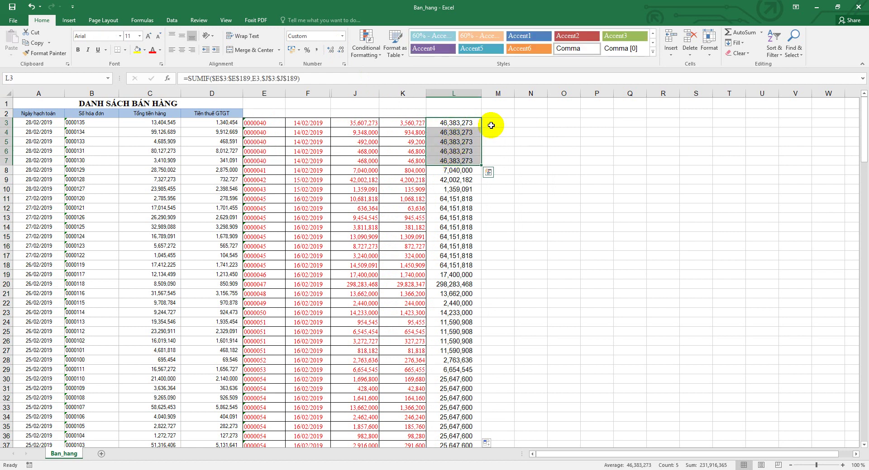
- Enter =VLOOKUP(E3,$B$3:$D$97,2,0) in cell M3 to fetch the matching invoice's Tổng tiền hàng from the MISA list
left_click(492, 126)
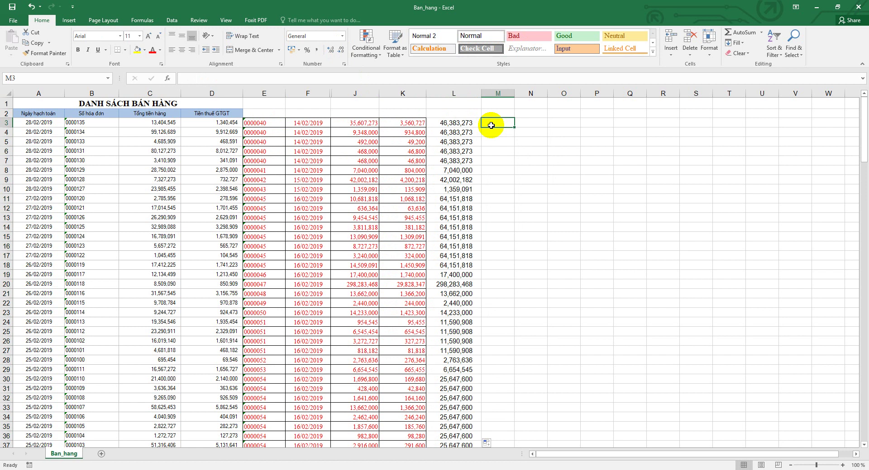
type("=vlo")
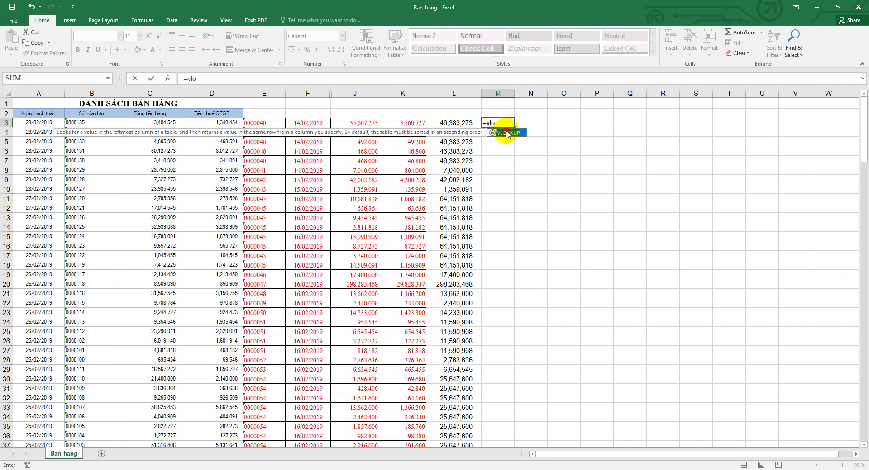
double_click(497, 132)
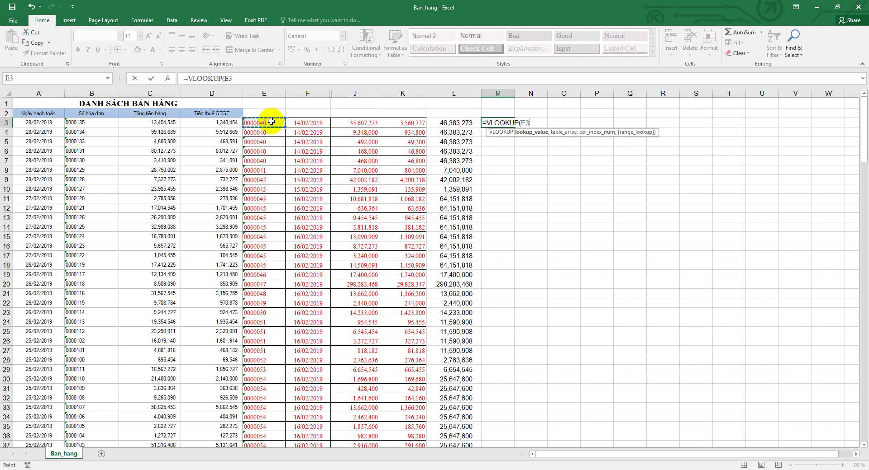
mouse_move(72, 123)
left_mouse_down()
mouse_move(203, 165)
mouse_move(187, 468)
mouse_move(209, 2)
mouse_move(217, 91)
mouse_move(201, 368)
mouse_move(207, 442)
left_mouse_up()
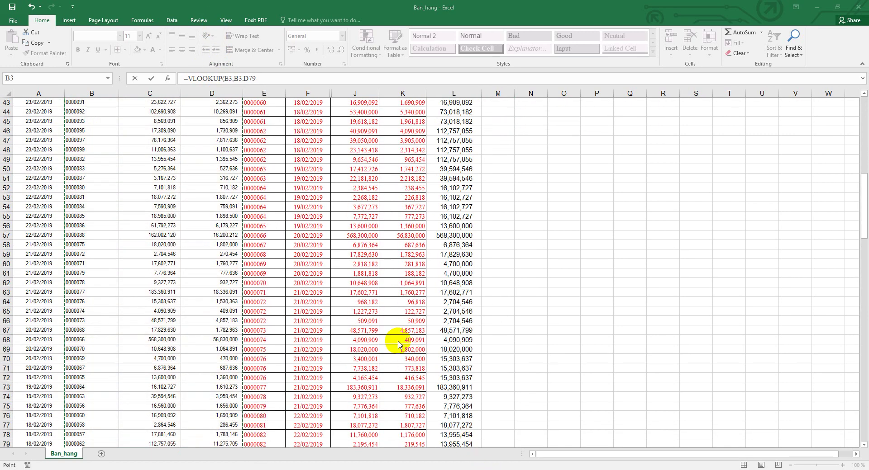
scroll(233, 175, "up", 7)
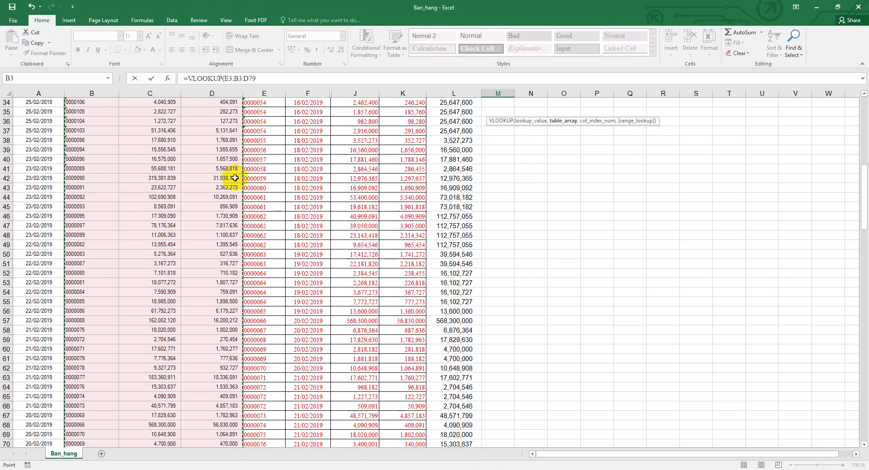
scroll(240, 171, "up", 7)
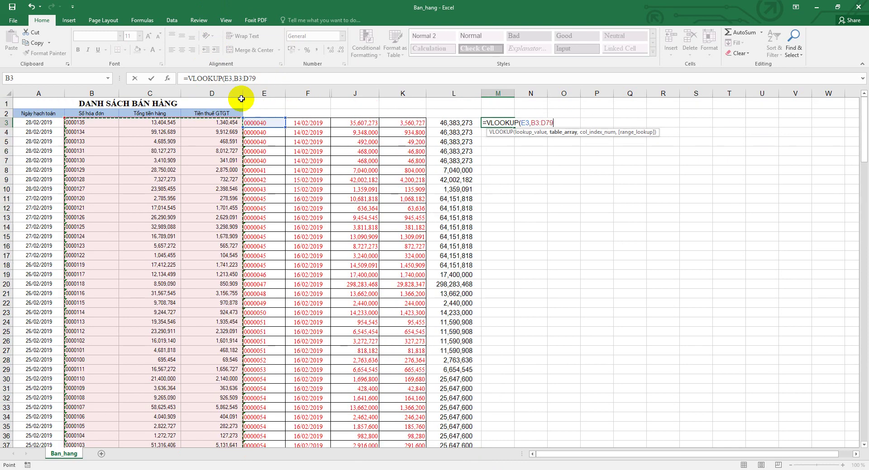
left_click(95, 122)
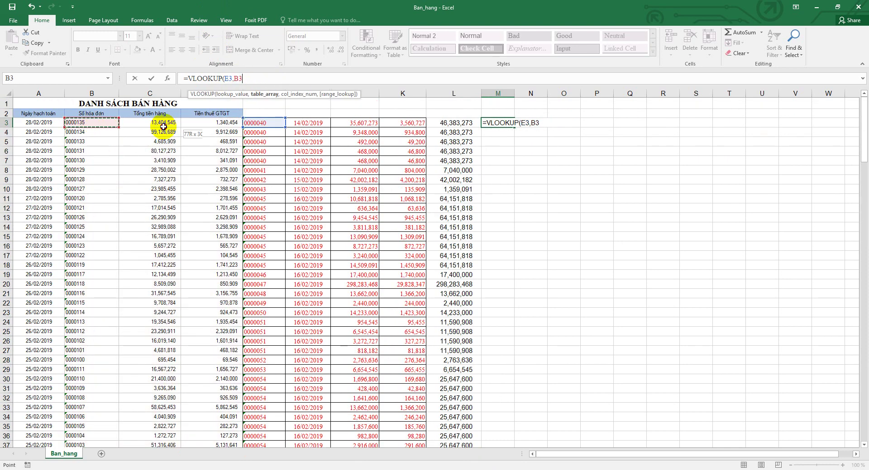
left_click_drag(208, 141, 220, 184)
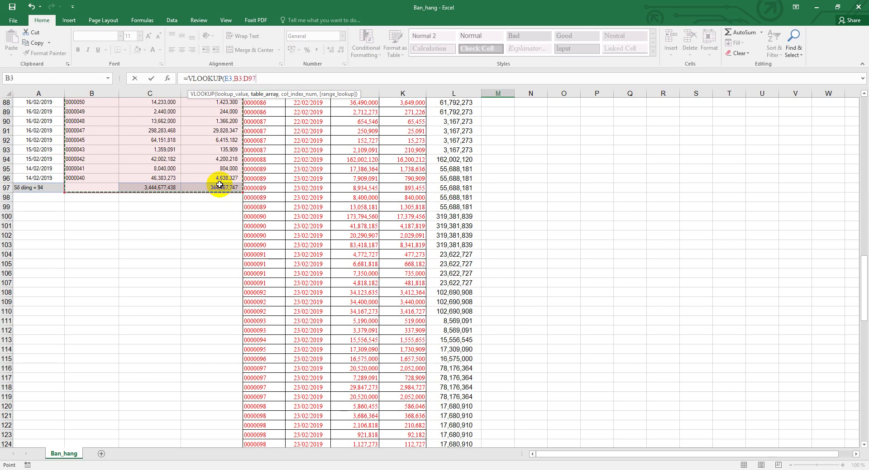
key("F4")
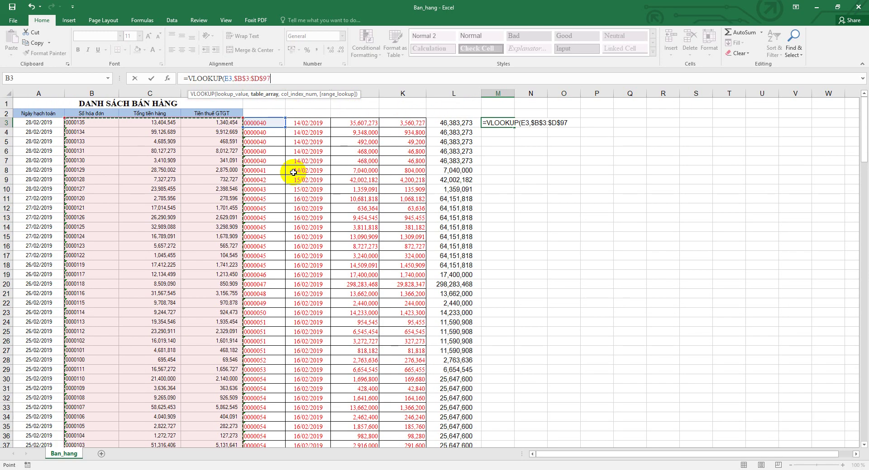
type(",")
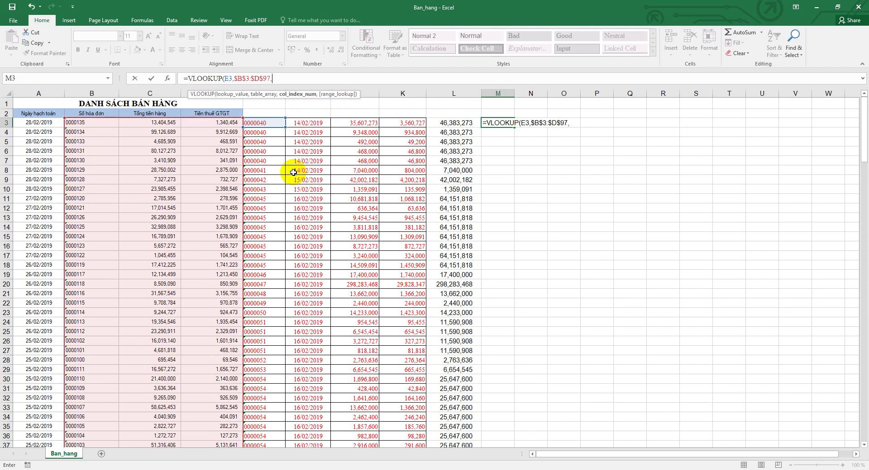
type("2,0")
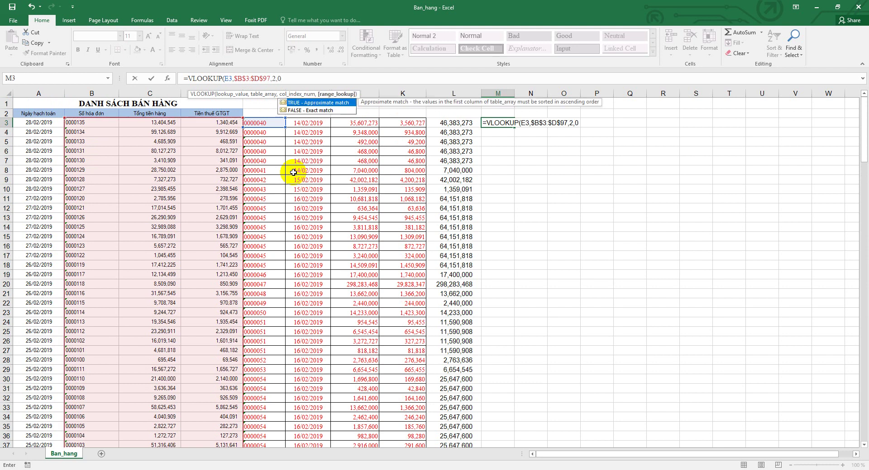
key("Return")
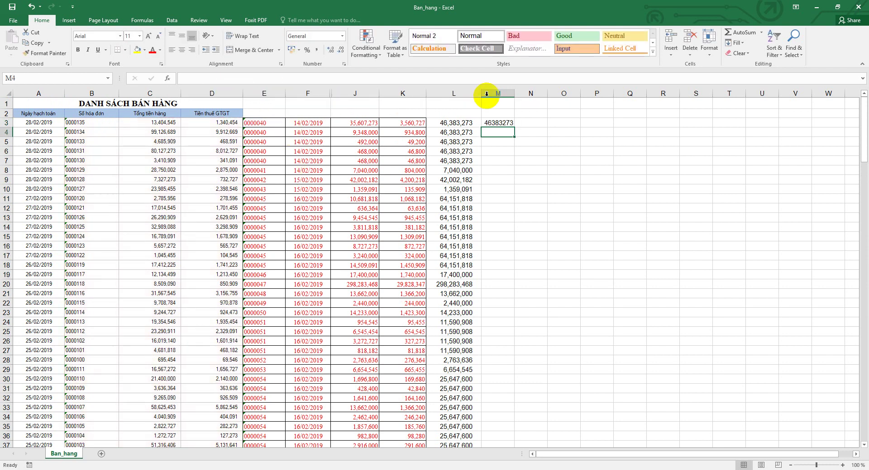
- Format column M with thousands separators and no decimals, and fill the VLOOKUP formula down from M3 along the pasted list
left_click(491, 93)
left_click(316, 50)
left_click(341, 50)
left_click(341, 50)
left_click(511, 123)
double_click(537, 127)
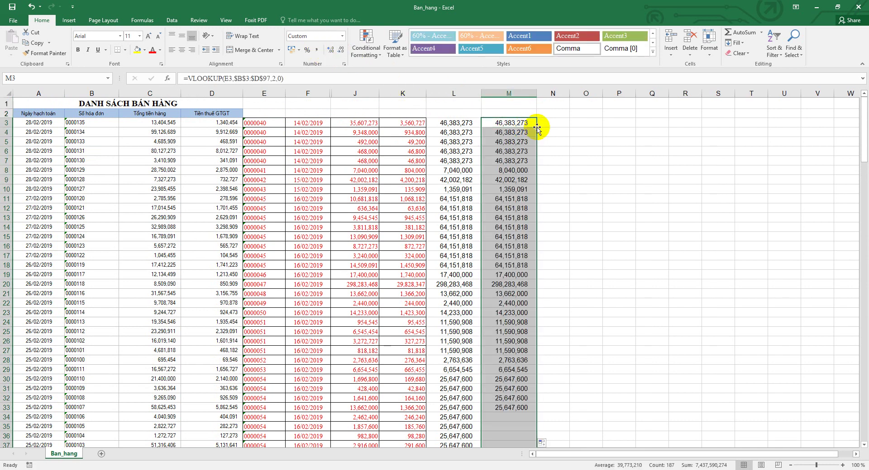
- Look through the VLOOKUP results in column M down to the end of the pasted list
left_click(535, 128)
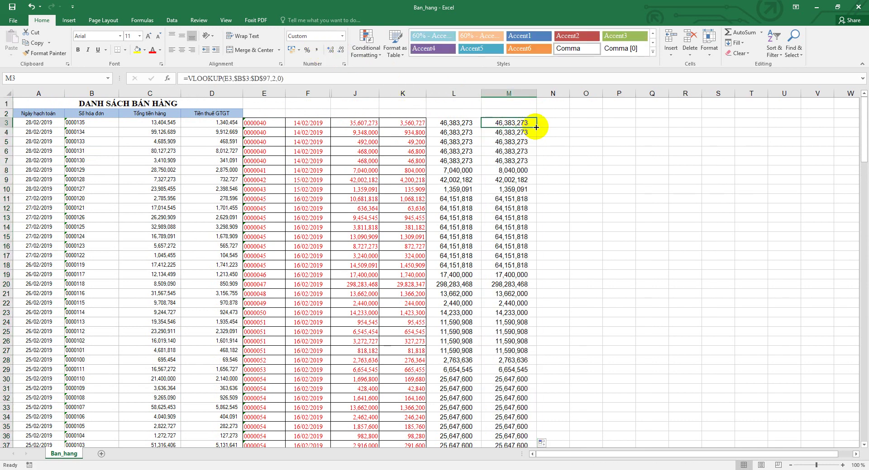
key("ctrl+shift+Down")
scroll(511, 230, "down", 20)
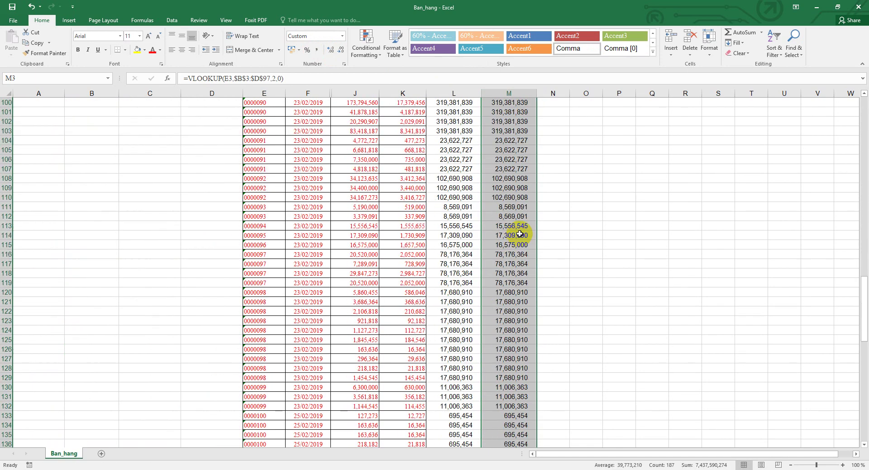
scroll(520, 234, "down", 12)
scroll(608, 223, "up", 3)
scroll(864, 206, "up", 20)
- Enter =L3-M3 in cell N3 to calculate the difference between the SUMIF total and the MISA amount
left_click(558, 122)
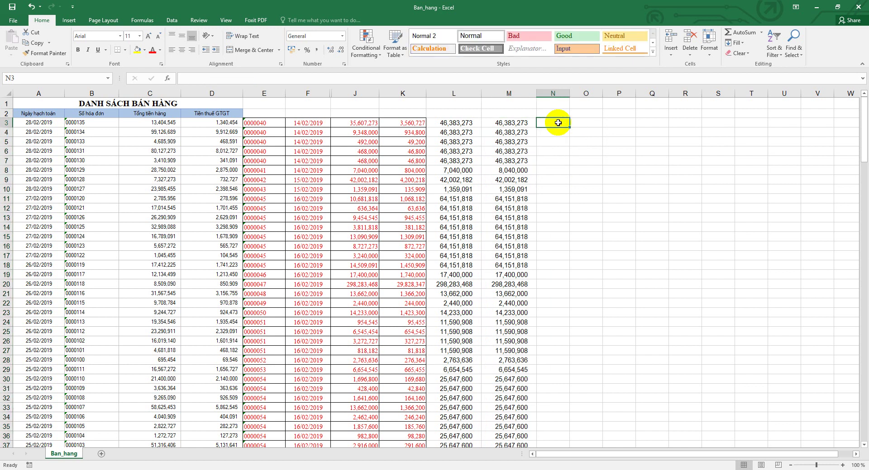
type("=")
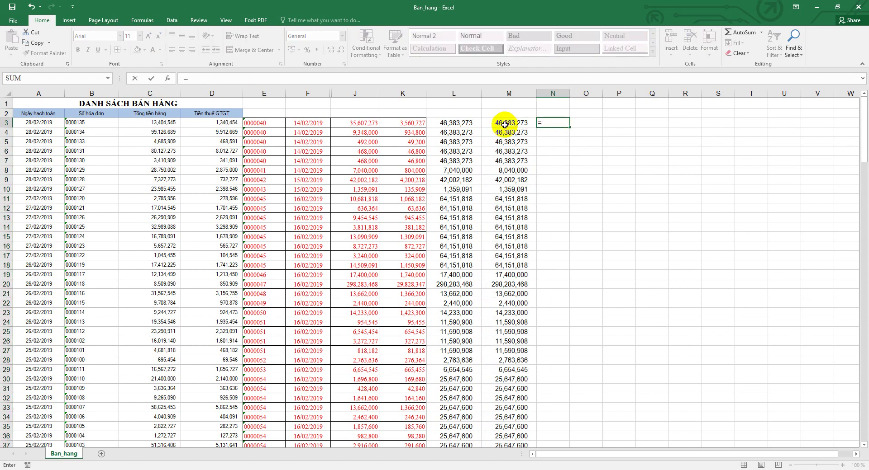
left_click(458, 123)
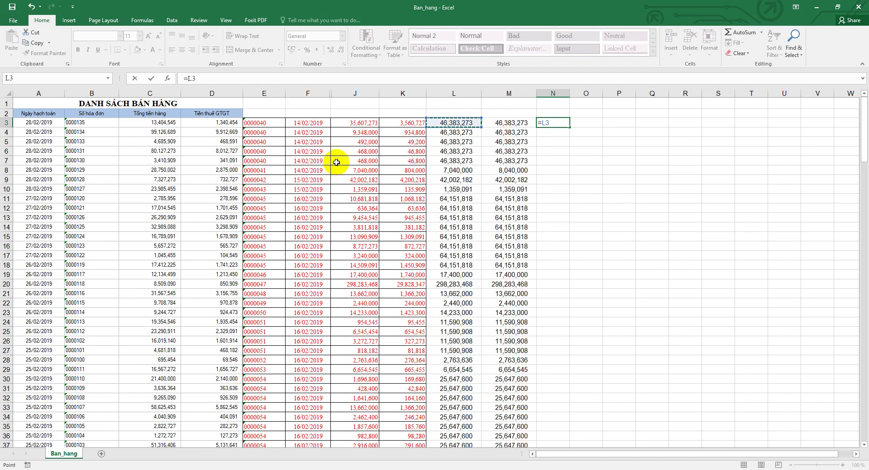
left_click(498, 123)
key("Return")
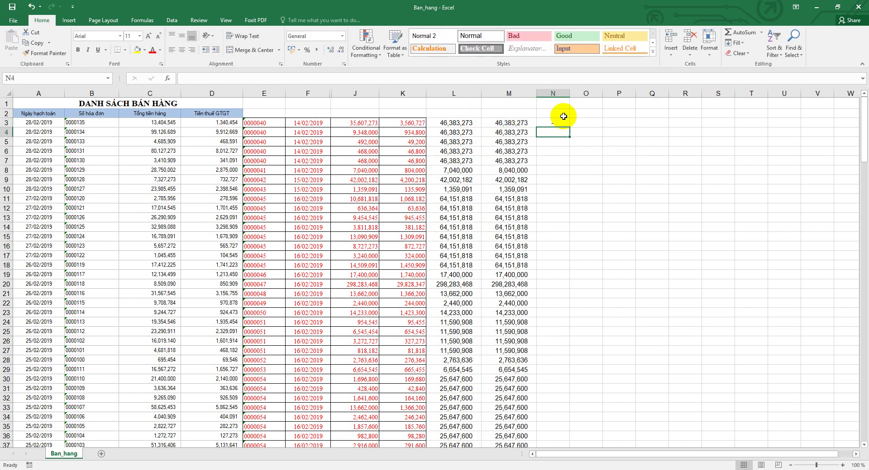
- Fill the difference formula down column N, fit the column width to its contents and check all rows for nonzero differences
double_click(570, 128)
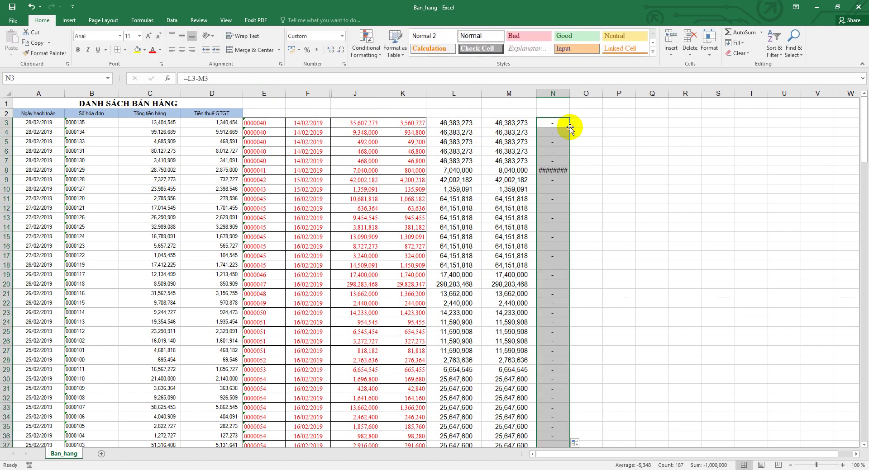
double_click(569, 93)
scroll(712, 241, "down", 11)
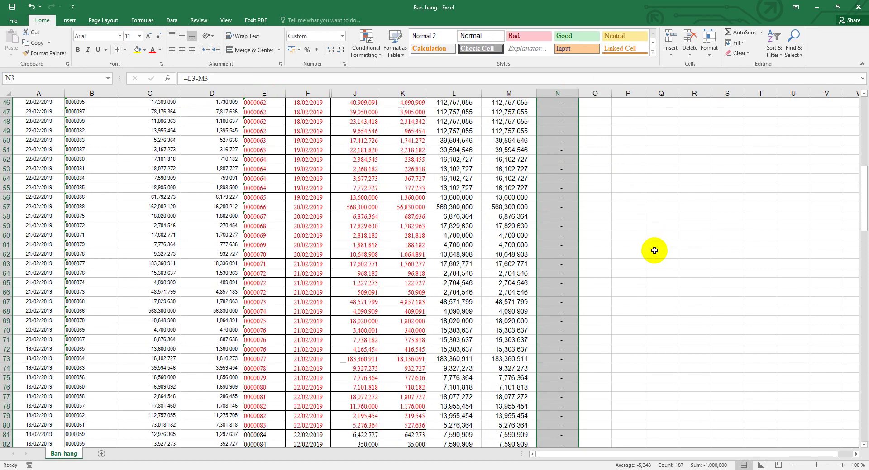
scroll(653, 251, "down", 10)
left_click_drag(862, 307, 855, 407)
scroll(792, 365, "up", 12)
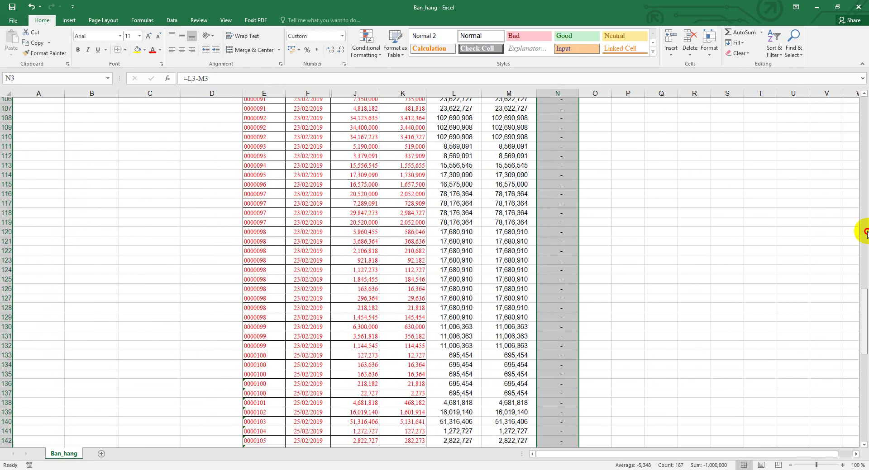
left_click_drag(864, 256, 864, 131)
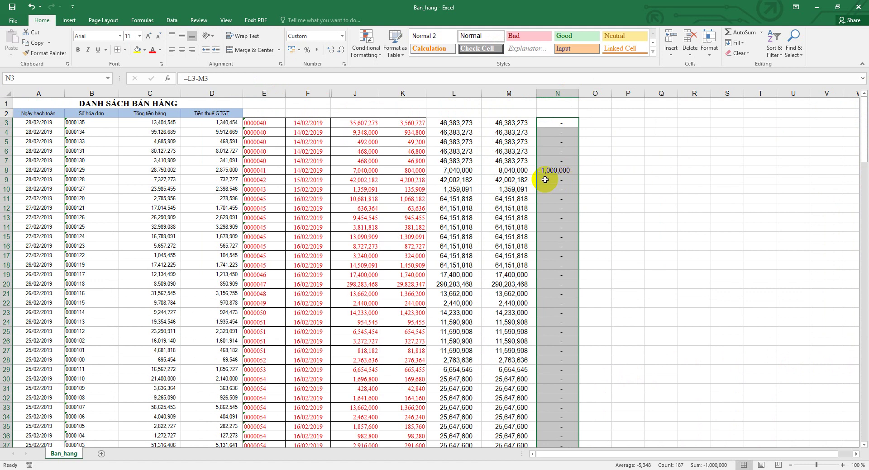
- Highlight the mismatched invoice row E8:N8 with yellow fill
left_click(266, 171)
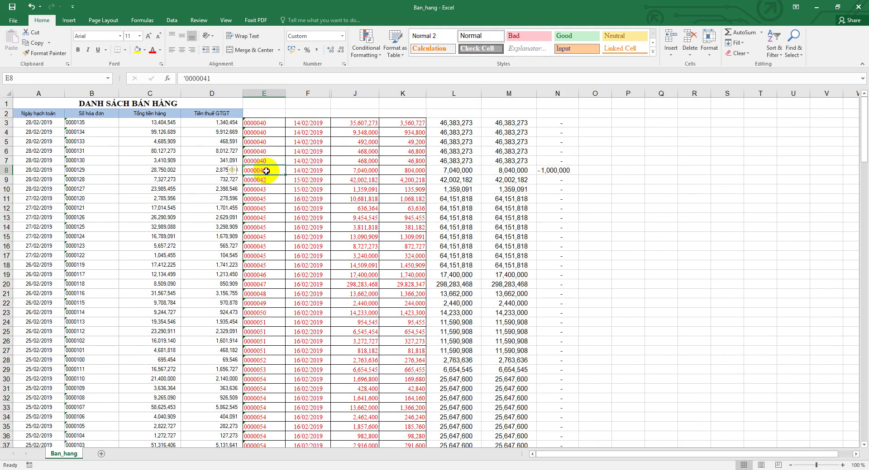
left_click_drag(267, 171, 554, 171)
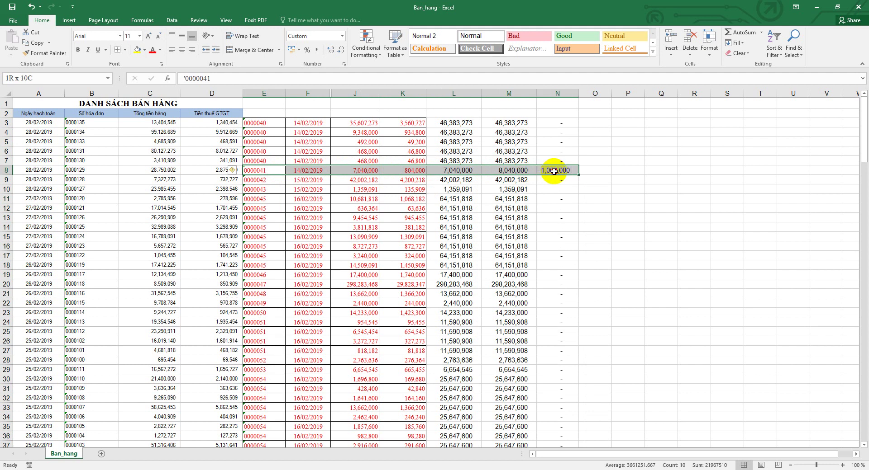
left_click(137, 50)
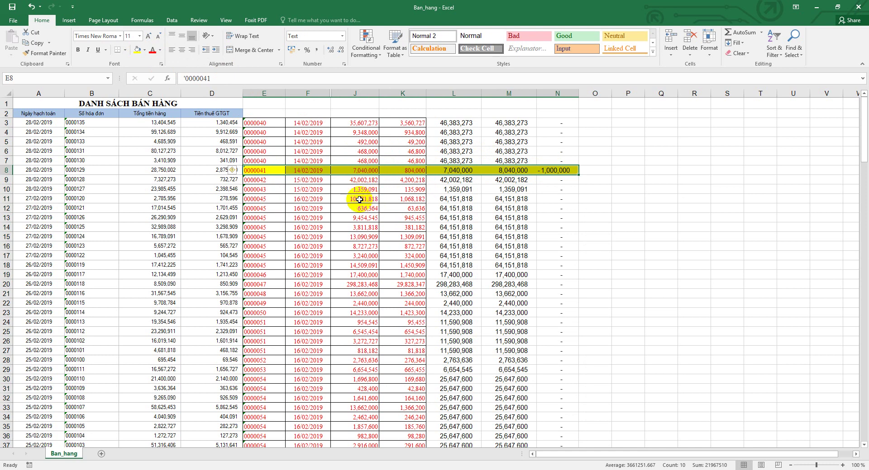
- Find the same invoice in the MISA list and highlight its cells A95:D95 with yellow fill
scroll(171, 263, "down", 6)
scroll(171, 263, "up", 6)
left_click_drag(50, 105, 171, 246)
scroll(171, 262, "down", 20)
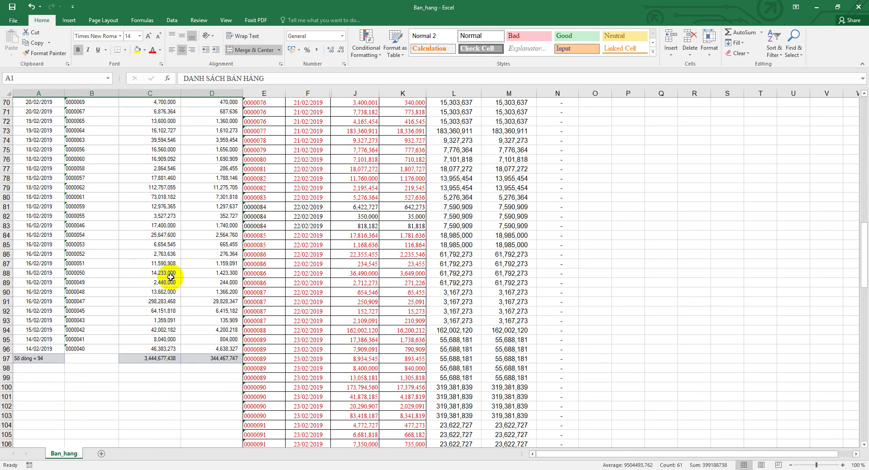
left_click(215, 340)
left_click(19, 340, "shift")
left_click(137, 50)
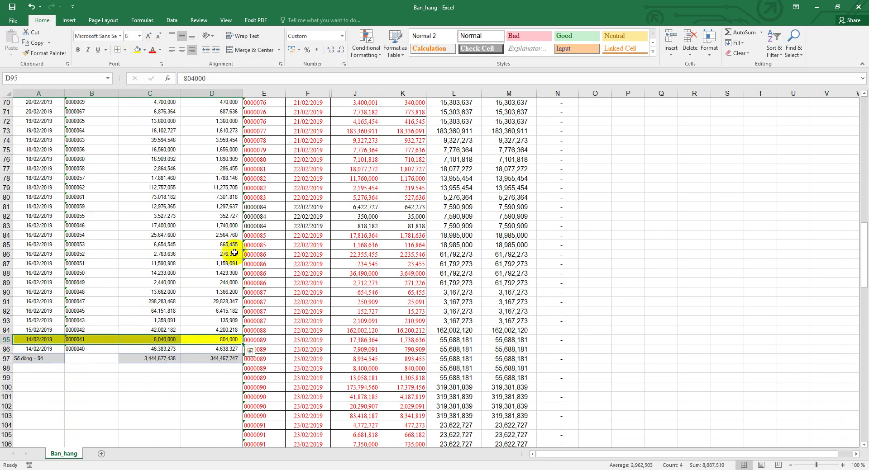
- Switch to the Bang Ke khai thue GTGT workbook and set the mismatched invoice's revenue in R567 of VAT thang to 8040000
left_click_drag(863, 246, 865, 100)
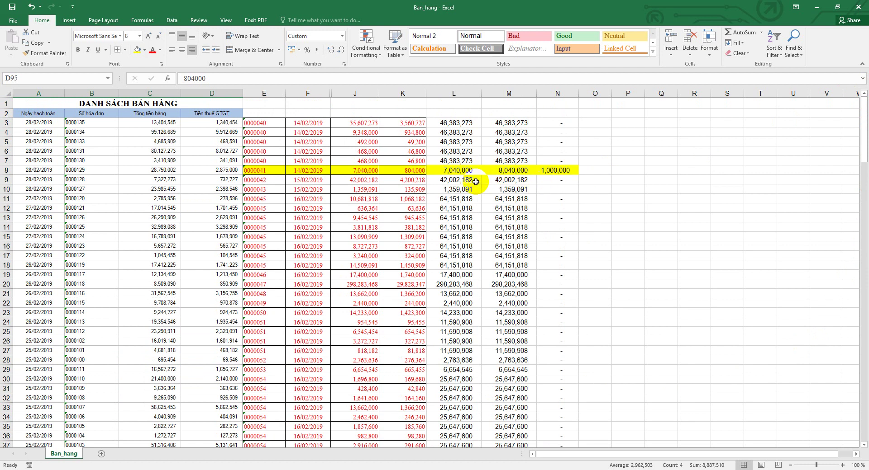
left_click_drag(466, 172, 559, 173)
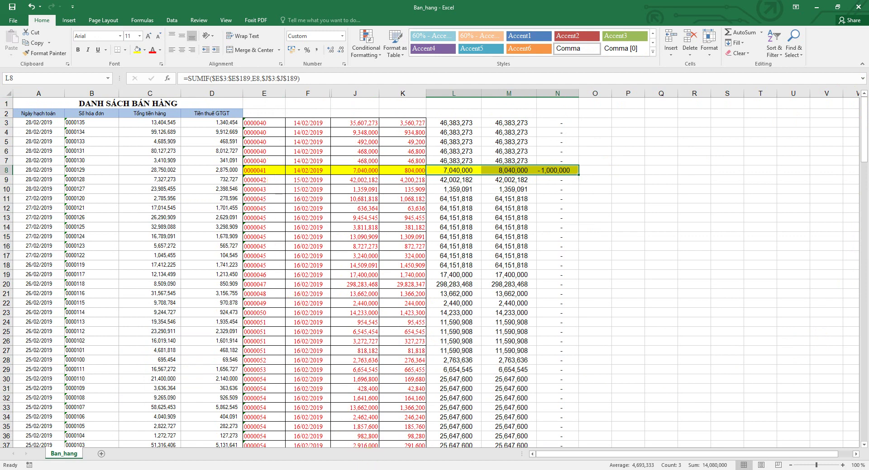
left_click(327, 469)
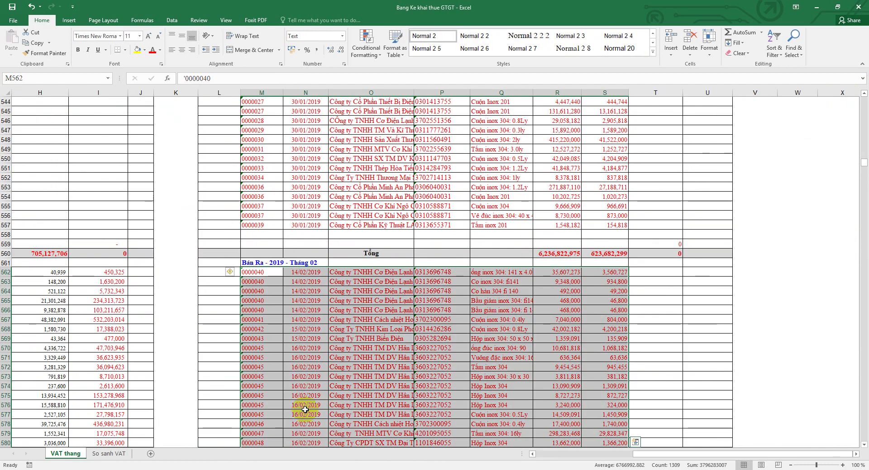
left_click_drag(254, 320, 637, 320)
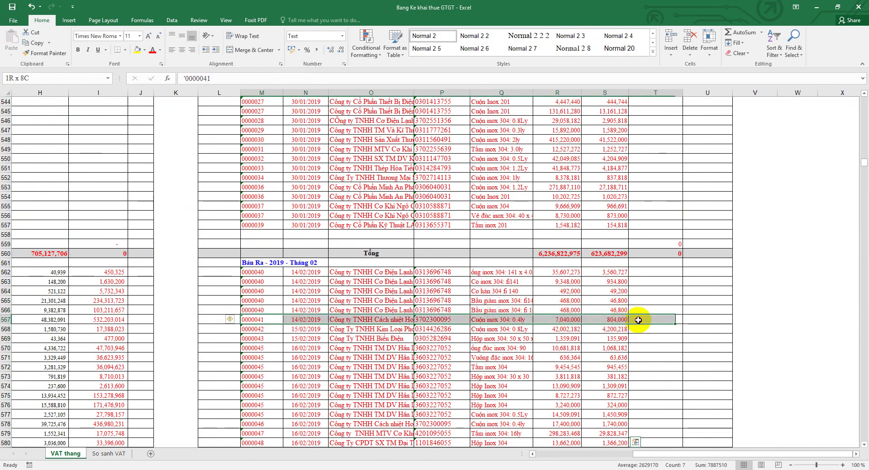
left_click(566, 319)
left_click(181, 79)
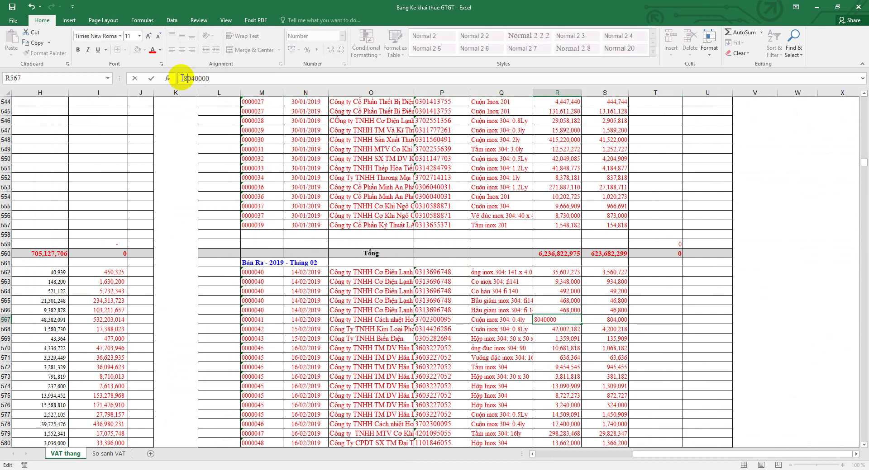
key("Return")
- Review the corrected amounts in R567:S567 against the Ban_hang comparison and the February sales list in MISA
left_click_drag(557, 319, 589, 319)
key("ctrl+c")
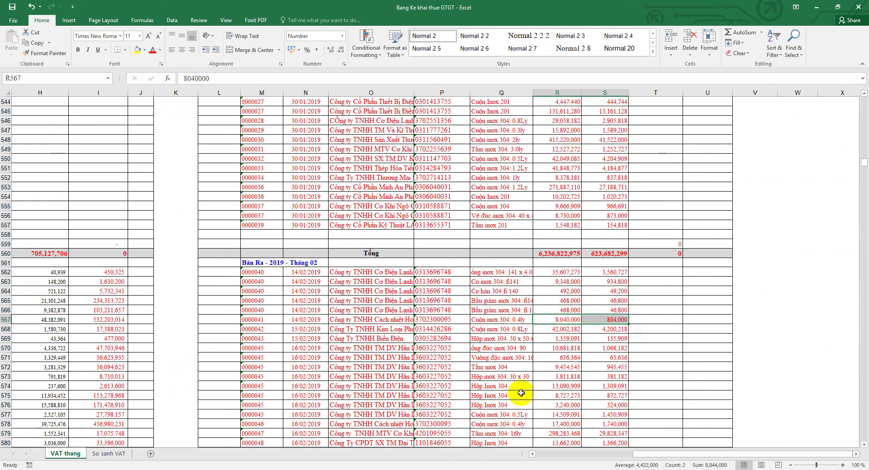
key("alt+Tab")
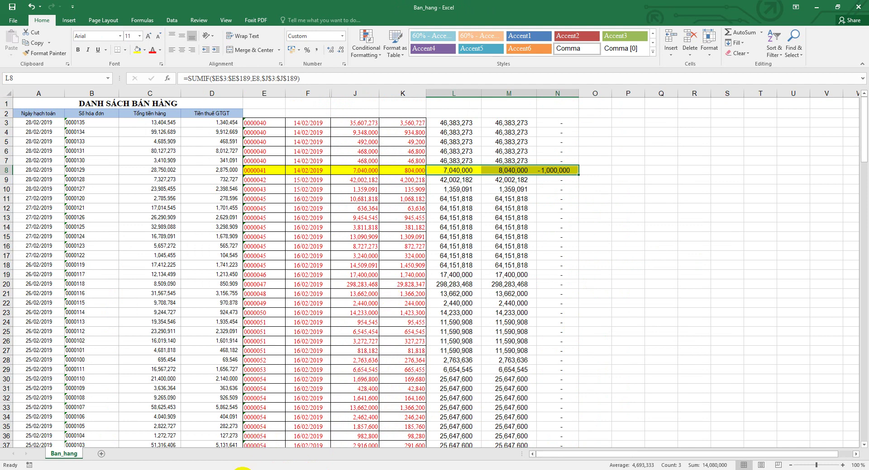
key("alt+Tab")
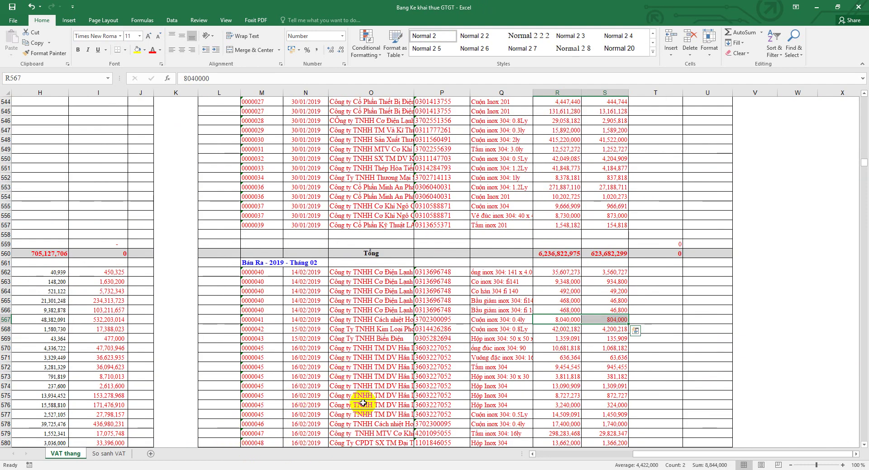
key("alt+Tab")
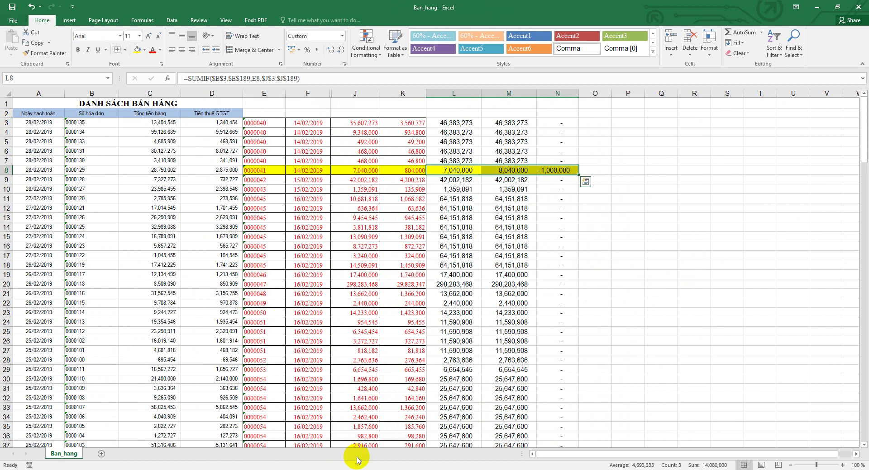
key("alt+Tab")
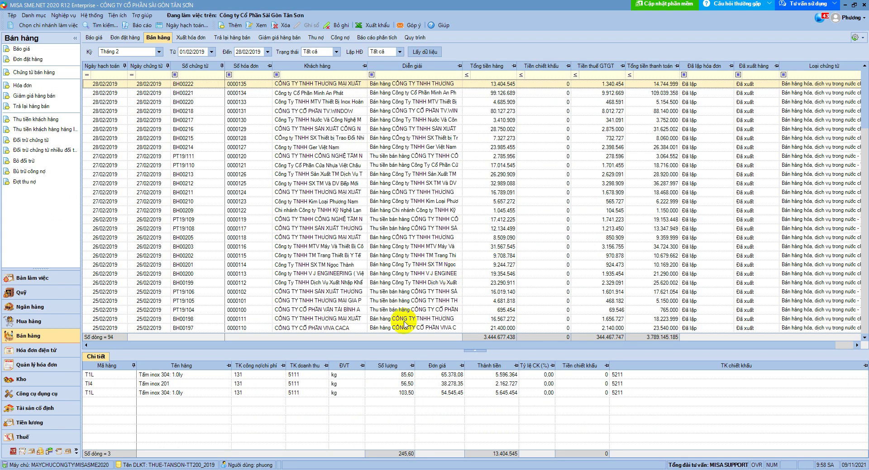
key("alt+Tab")
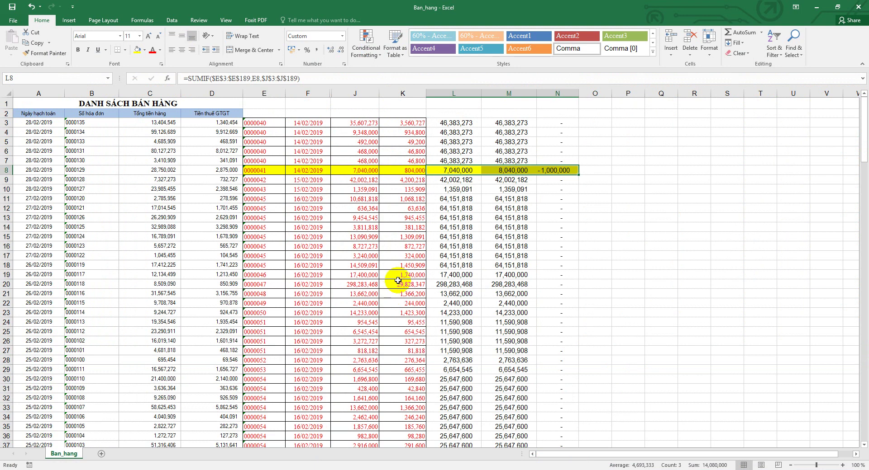
- Review the MISA data in Ban_hang columns A:D beside columns E:M and the February source rows in the VAT thang sheet
left_click_drag(218, 93, 50, 89)
left_click_drag(262, 90, 520, 100)
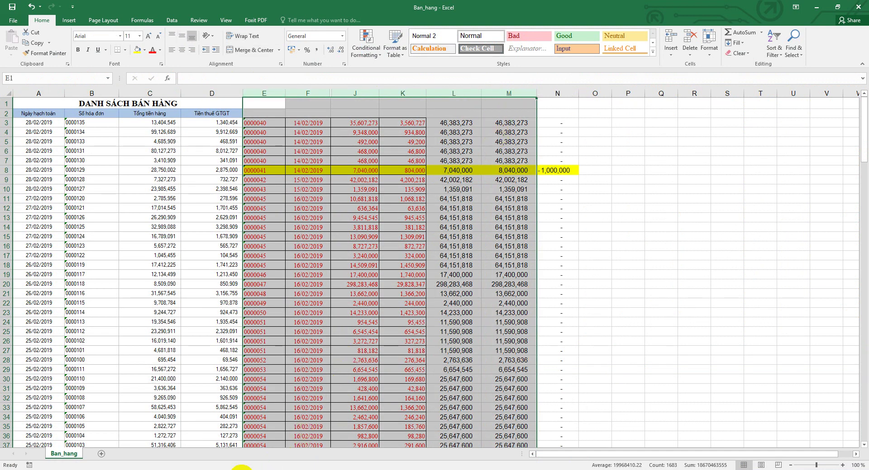
left_click(242, 469)
key("ctrl+v")
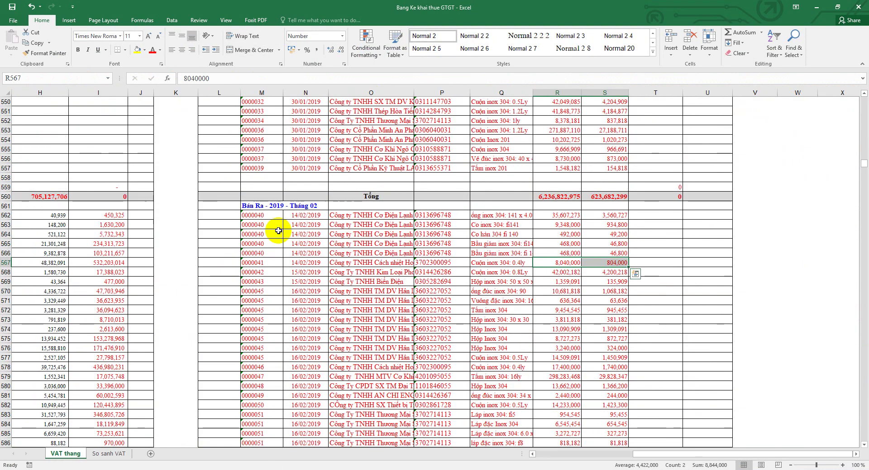
left_click_drag(268, 217, 656, 330)
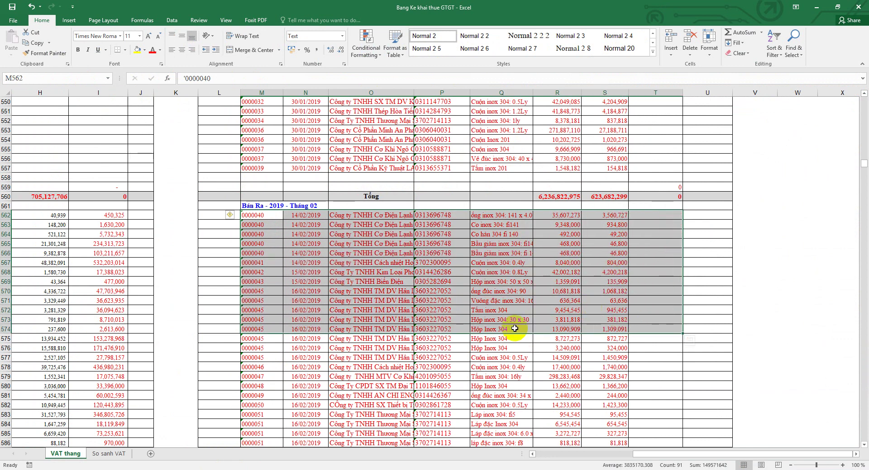
left_click(310, 469)
left_click_drag(37, 125, 181, 253)
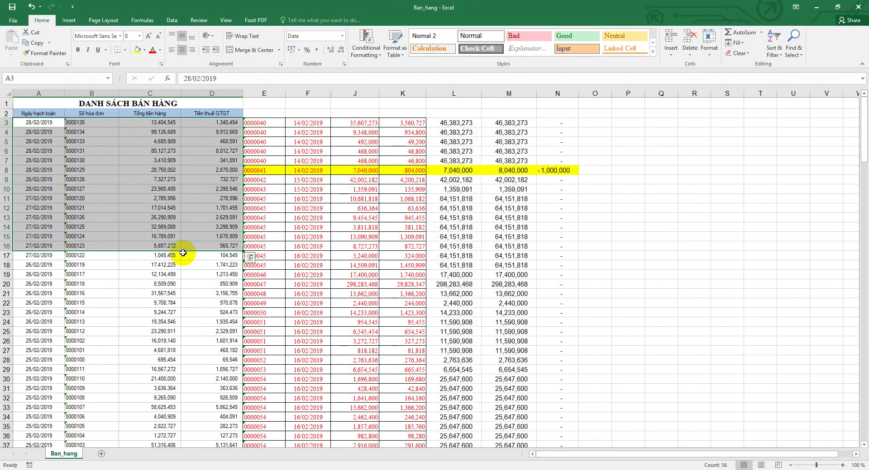